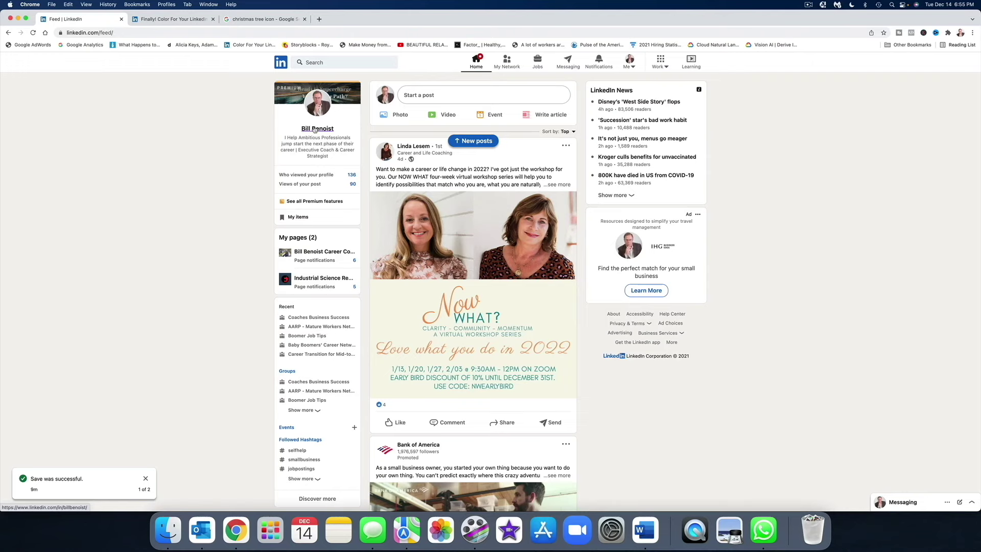
- Open your own profile page, then switch to the 'Finally! Color For Your LinkedIn Profile!' article
{"action": "left_click", "coordinate": [313, 131]}
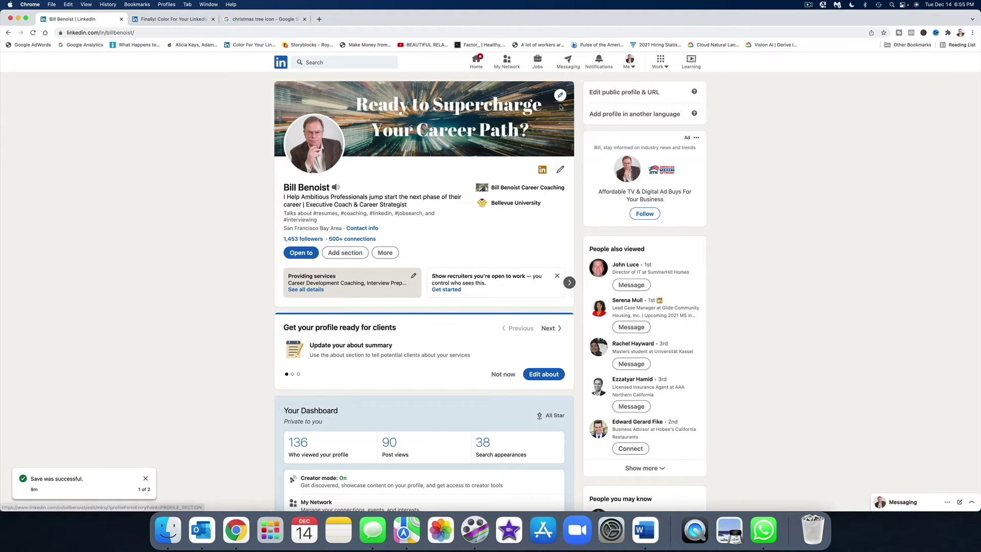
{"action": "scroll", "coordinate": [541, 308], "scroll_direction": "down", "scroll_amount": 3}
{"action": "scroll", "coordinate": [548, 296], "scroll_direction": "down", "scroll_amount": 5}
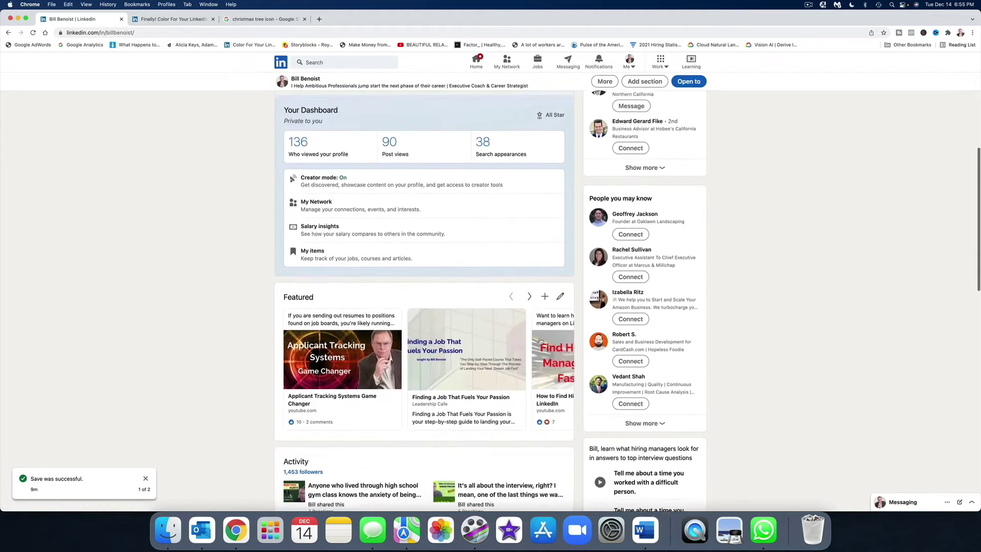
{"action": "scroll", "coordinate": [556, 283], "scroll_direction": "down", "scroll_amount": 1}
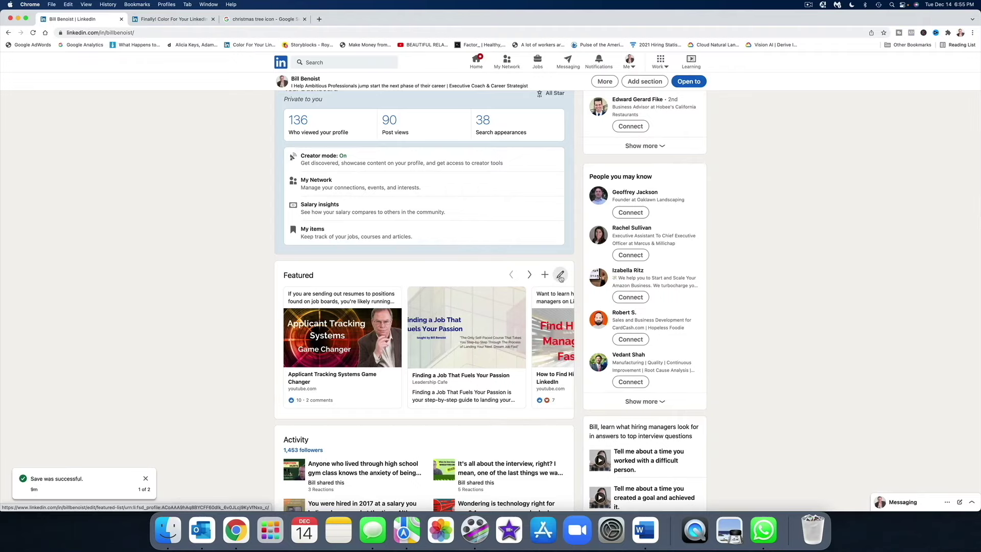
{"action": "scroll", "coordinate": [228, 269], "scroll_direction": "up", "scroll_amount": 5}
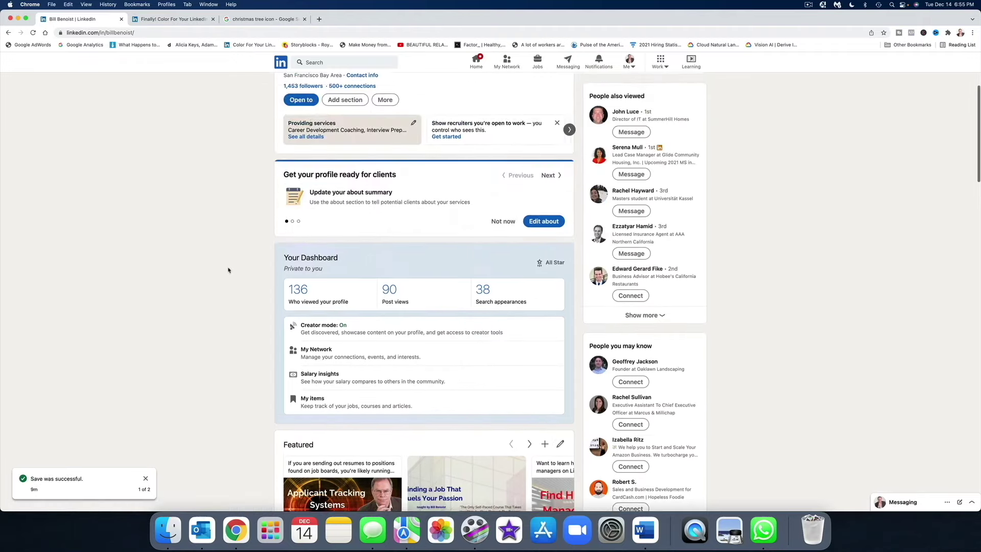
{"action": "scroll", "coordinate": [229, 272], "scroll_direction": "up", "scroll_amount": 4}
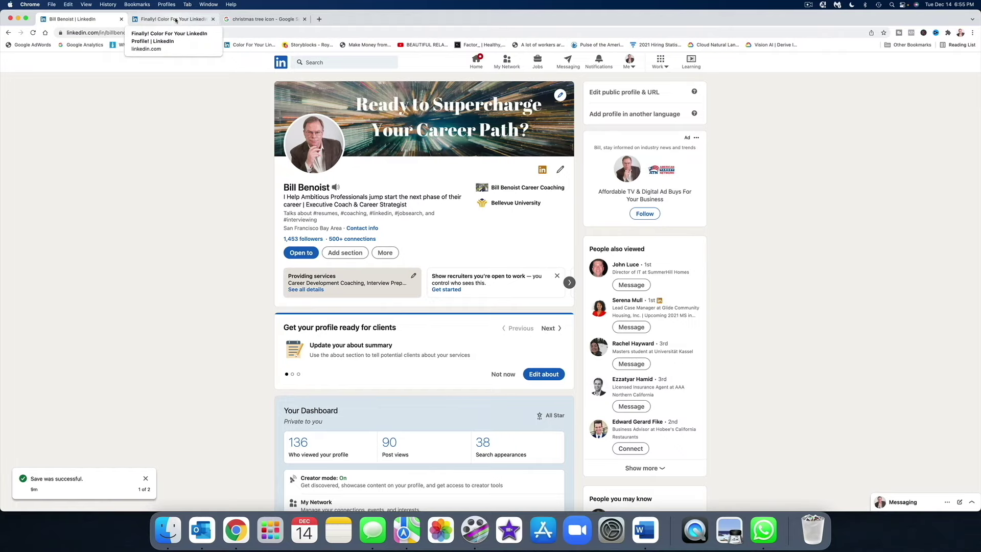
{"action": "left_click", "coordinate": [176, 20]}
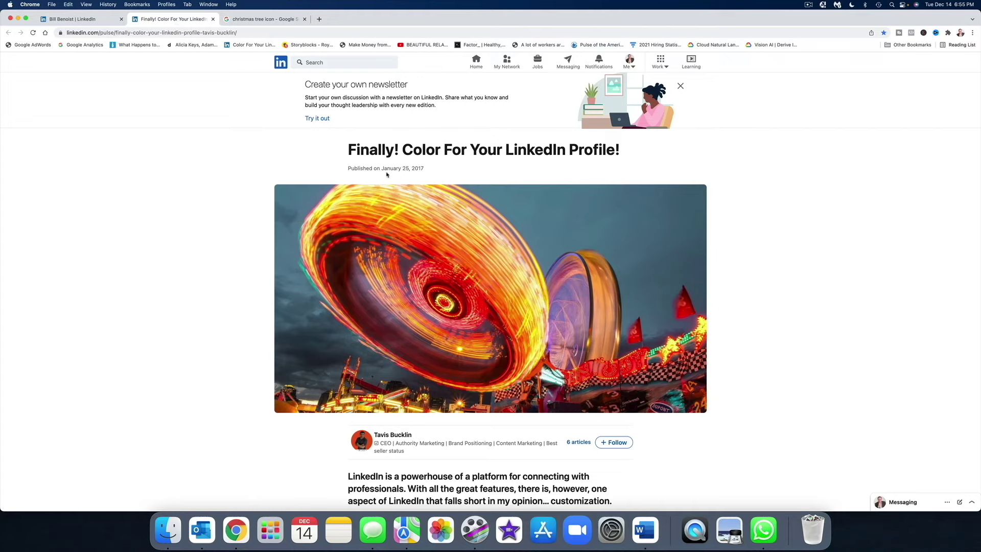
{"action": "scroll", "coordinate": [386, 175], "scroll_direction": "down", "scroll_amount": 5}
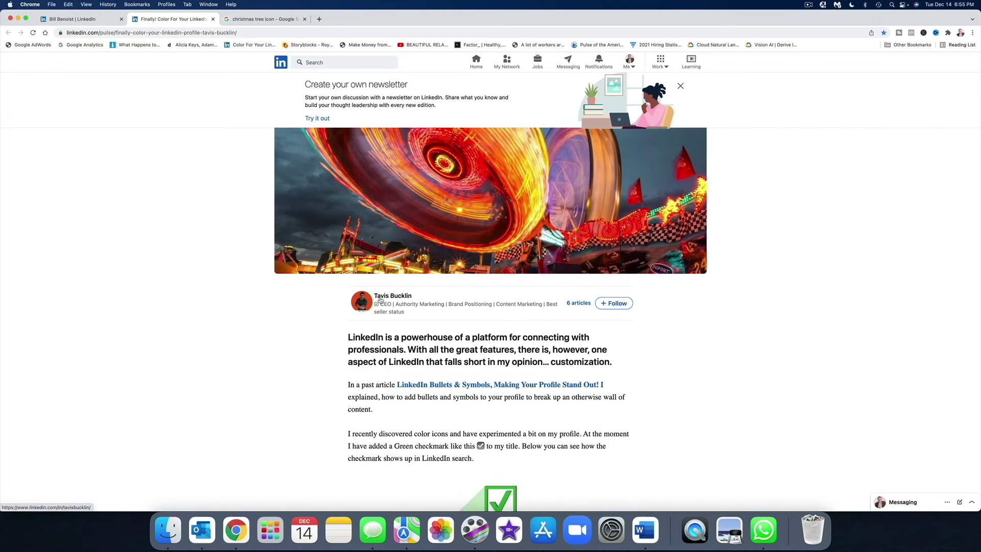
{"action": "scroll", "coordinate": [381, 301], "scroll_direction": "down", "scroll_amount": 1}
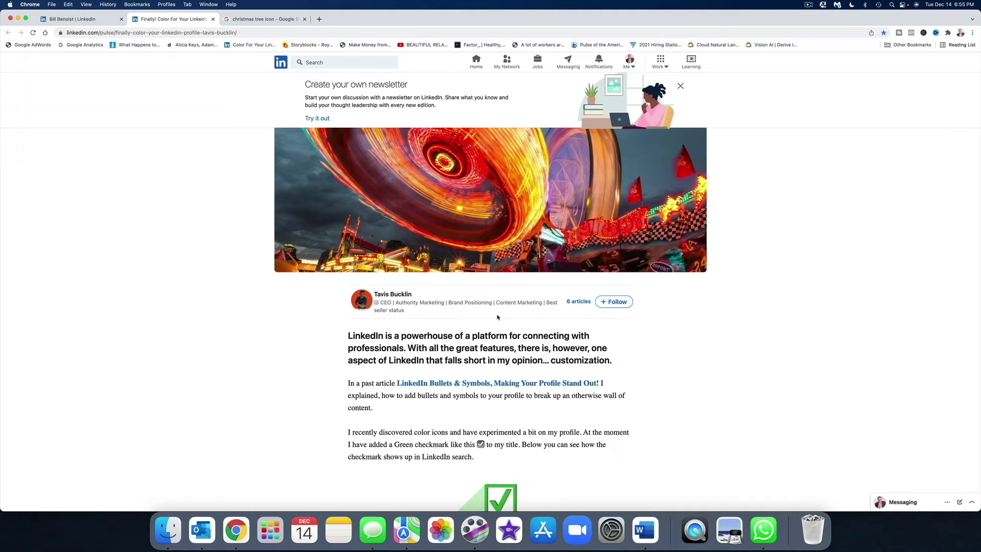
{"action": "scroll", "coordinate": [497, 316], "scroll_direction": "down", "scroll_amount": 3}
{"action": "scroll", "coordinate": [460, 317], "scroll_direction": "down", "scroll_amount": 2}
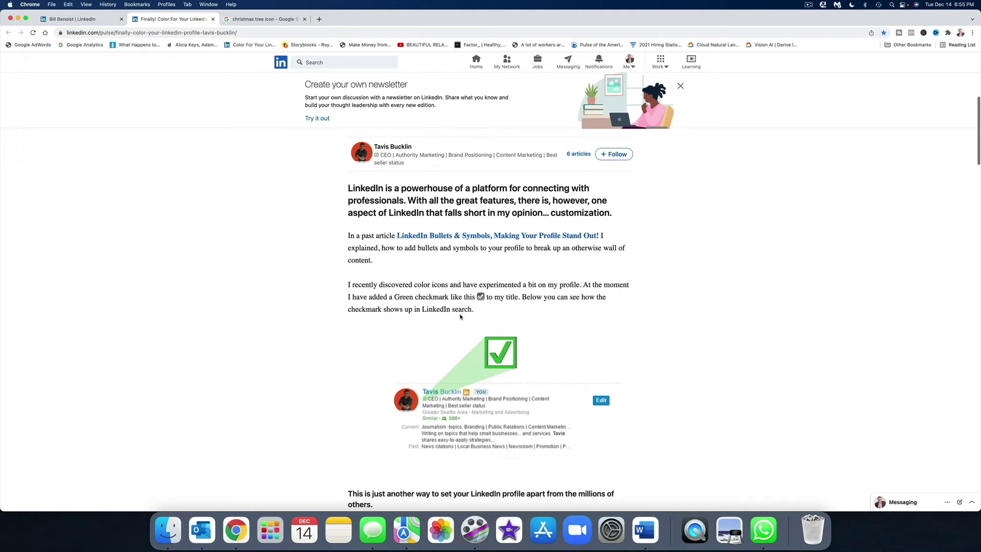
{"action": "scroll", "coordinate": [460, 315], "scroll_direction": "down", "scroll_amount": 3}
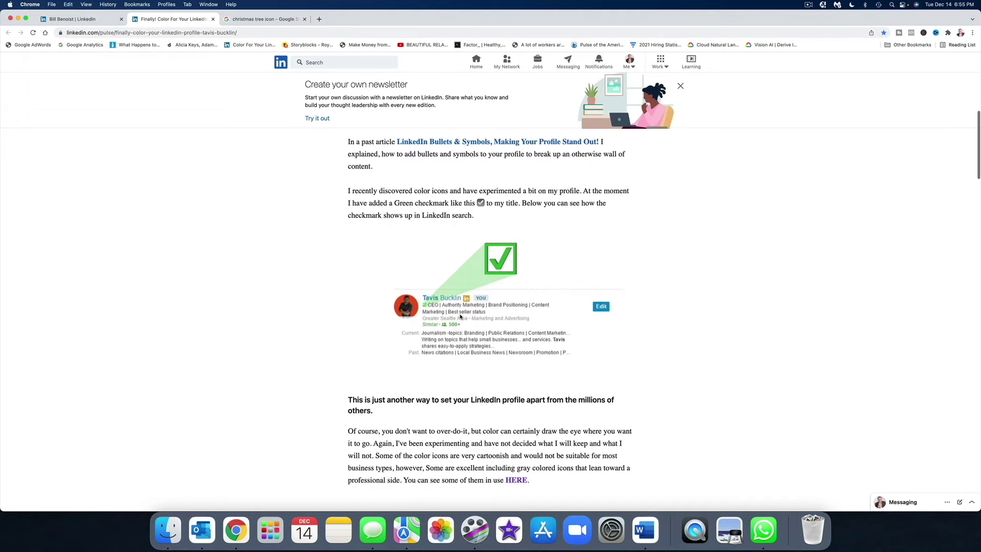
{"action": "scroll", "coordinate": [460, 319], "scroll_direction": "down", "scroll_amount": 2}
{"action": "scroll", "coordinate": [459, 321], "scroll_direction": "down", "scroll_amount": 3}
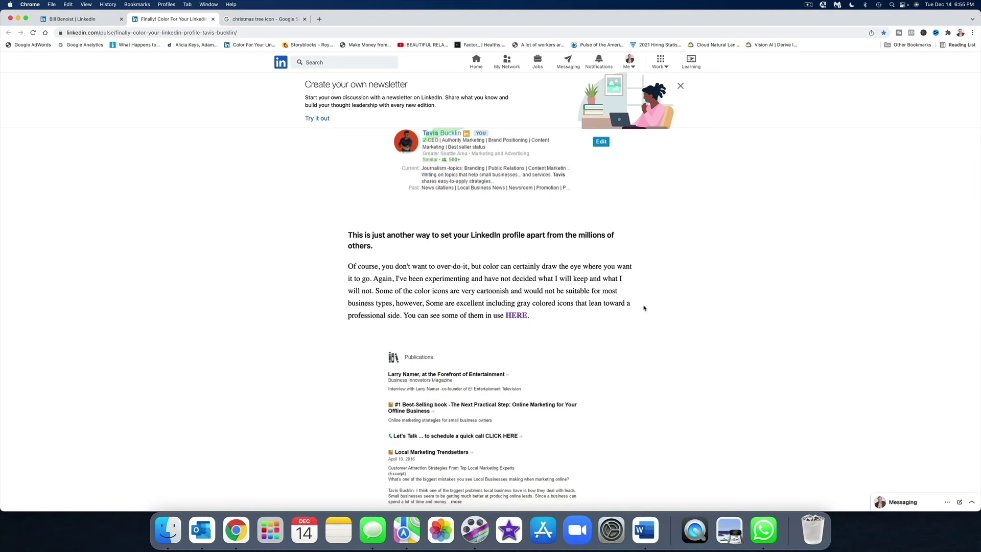
{"action": "scroll", "coordinate": [616, 310], "scroll_direction": "down", "scroll_amount": 1}
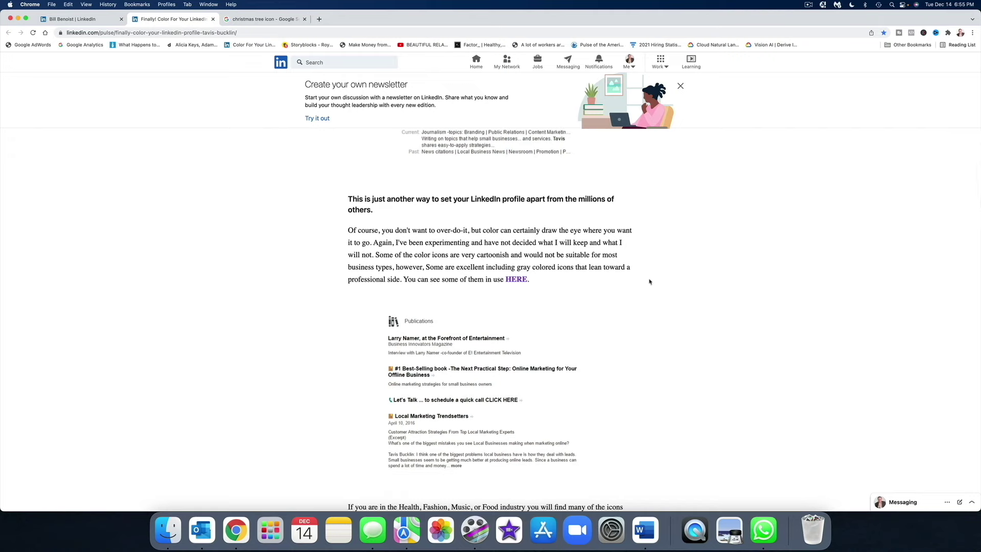
{"action": "scroll", "coordinate": [589, 287], "scroll_direction": "down", "scroll_amount": 1}
{"action": "scroll", "coordinate": [594, 297], "scroll_direction": "down", "scroll_amount": 4}
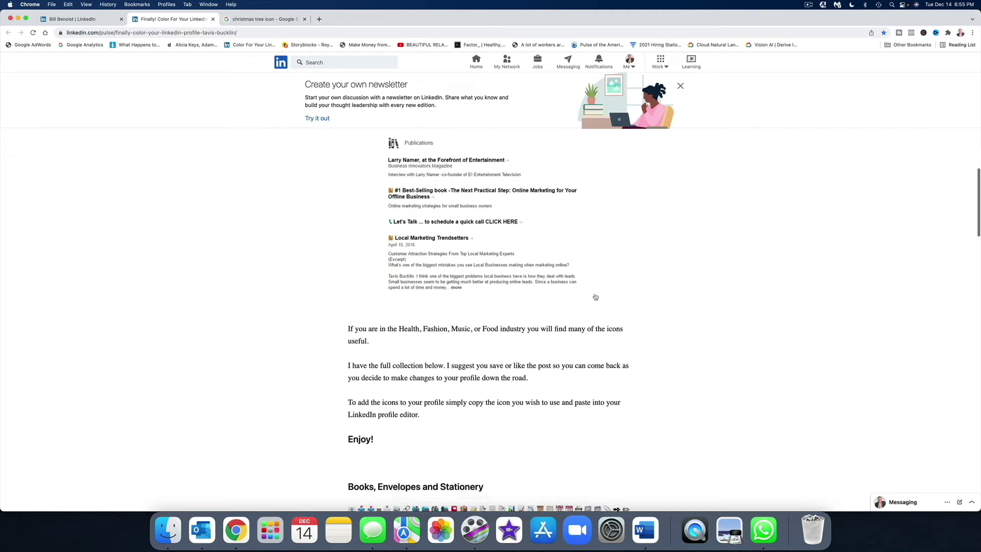
{"action": "scroll", "coordinate": [594, 296], "scroll_direction": "down", "scroll_amount": 5}
{"action": "scroll", "coordinate": [593, 296], "scroll_direction": "down", "scroll_amount": 4}
{"action": "scroll", "coordinate": [595, 296], "scroll_direction": "down", "scroll_amount": 1}
{"action": "scroll", "coordinate": [595, 296], "scroll_direction": "down", "scroll_amount": 3}
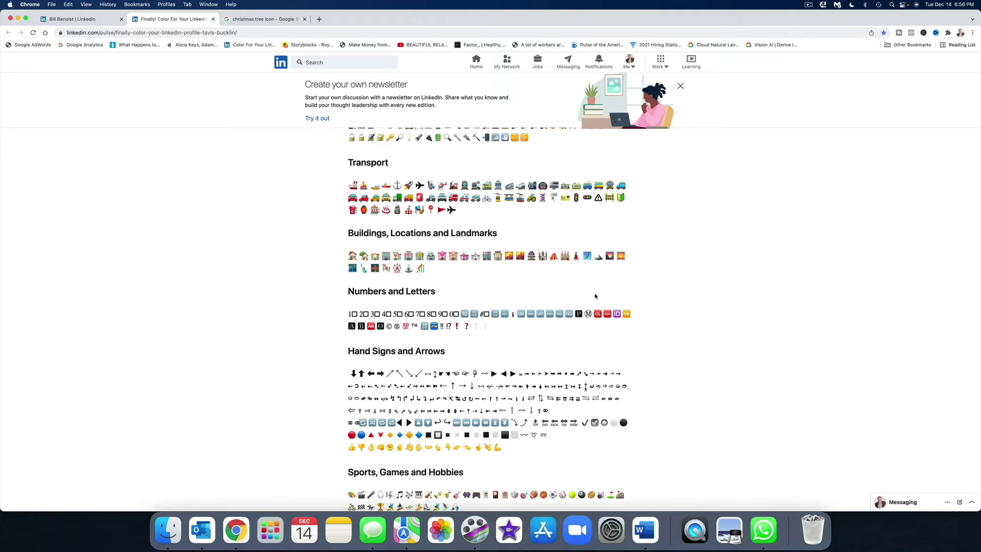
{"action": "scroll", "coordinate": [567, 293], "scroll_direction": "down", "scroll_amount": 2}
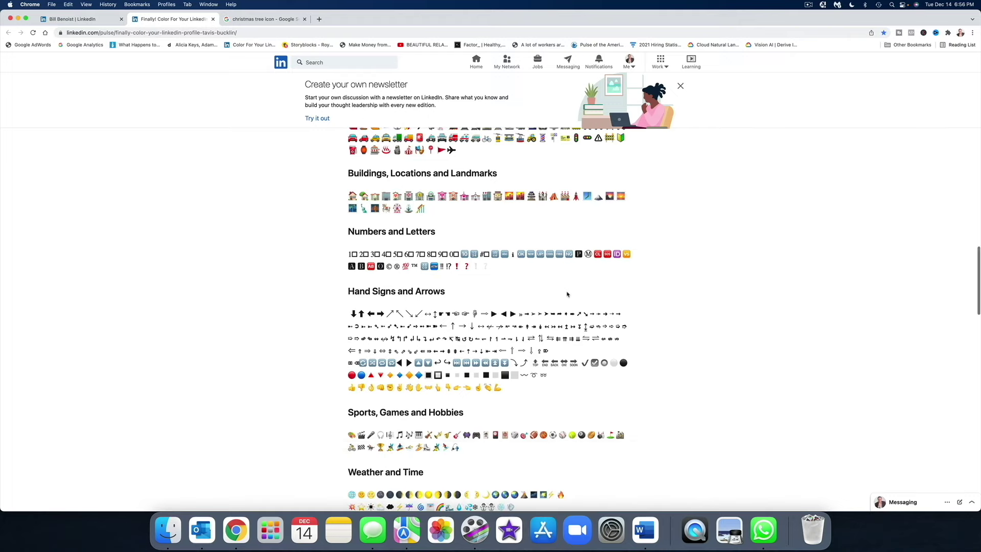
{"action": "scroll", "coordinate": [567, 294], "scroll_direction": "up", "scroll_amount": 1}
{"action": "scroll", "coordinate": [567, 294], "scroll_direction": "down", "scroll_amount": 1}
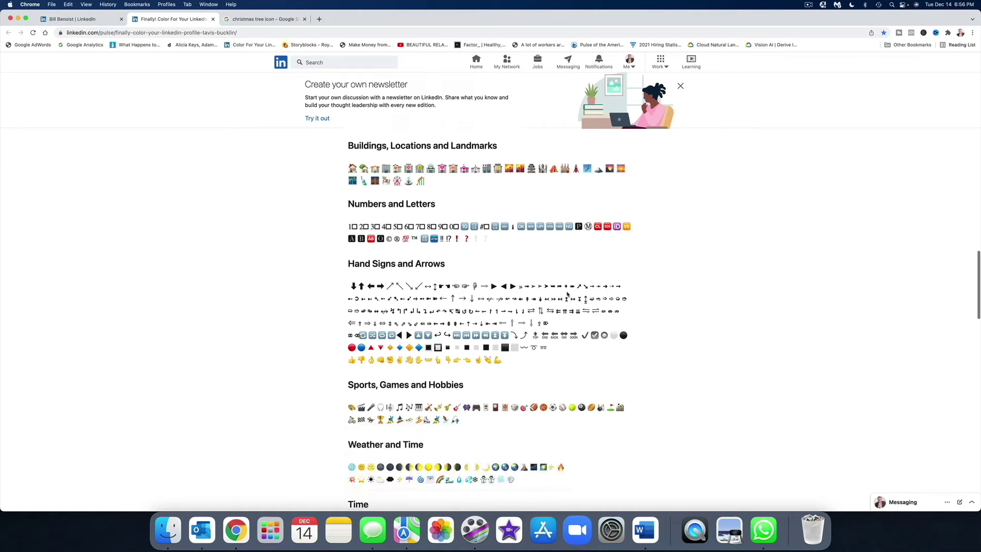
{"action": "scroll", "coordinate": [567, 293], "scroll_direction": "down", "scroll_amount": 1}
{"action": "scroll", "coordinate": [567, 294], "scroll_direction": "down", "scroll_amount": 2}
{"action": "scroll", "coordinate": [567, 294], "scroll_direction": "down", "scroll_amount": 2}
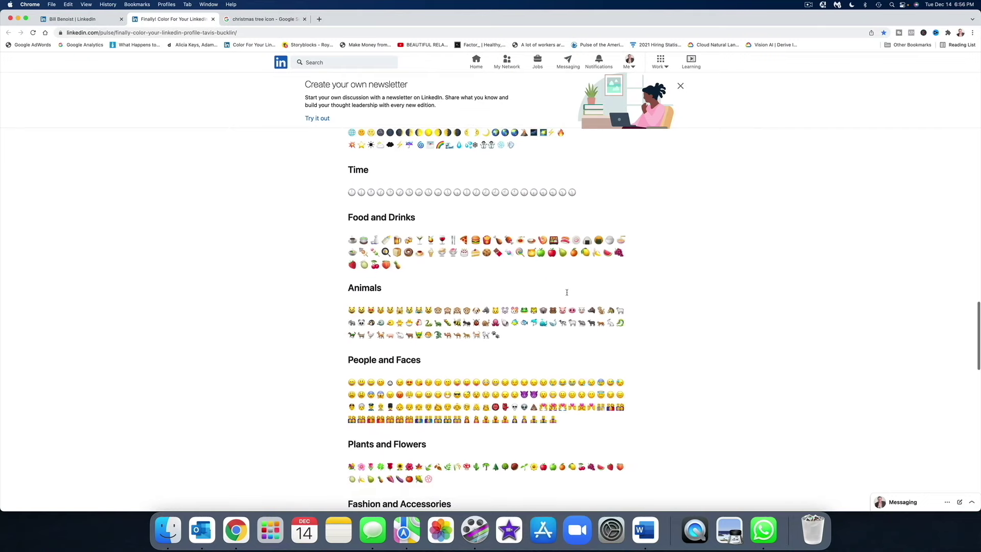
{"action": "scroll", "coordinate": [568, 294], "scroll_direction": "down", "scroll_amount": 2}
{"action": "scroll", "coordinate": [567, 294], "scroll_direction": "down", "scroll_amount": 2}
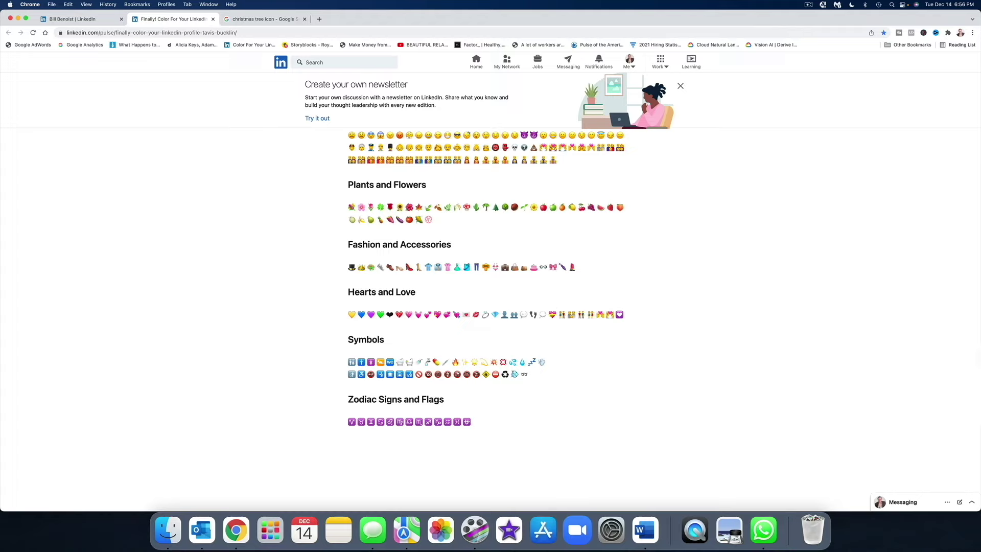
- Copy one icon from the article's Symbols collection
{"action": "double_click", "coordinate": [514, 375]}
{"action": "right_click", "coordinate": [514, 375]}
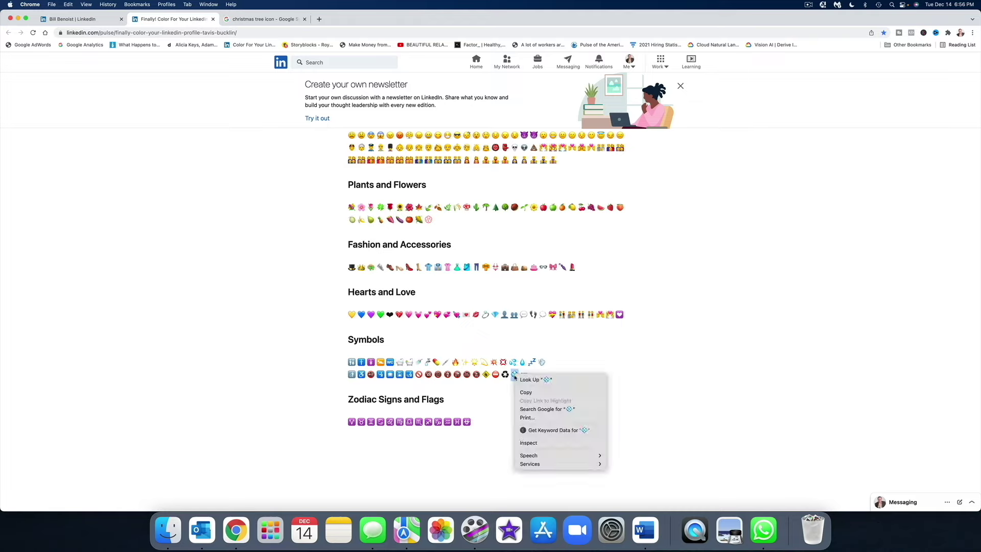
{"action": "left_click", "coordinate": [531, 393]}
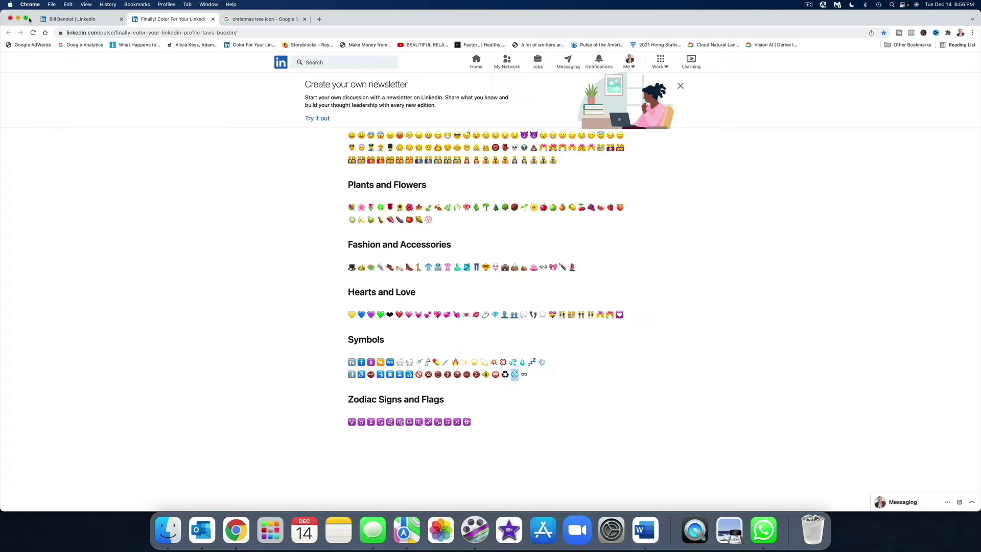
- Glance at the Edit menu without using it and return to the profile page
{"action": "left_click", "coordinate": [70, 7]}
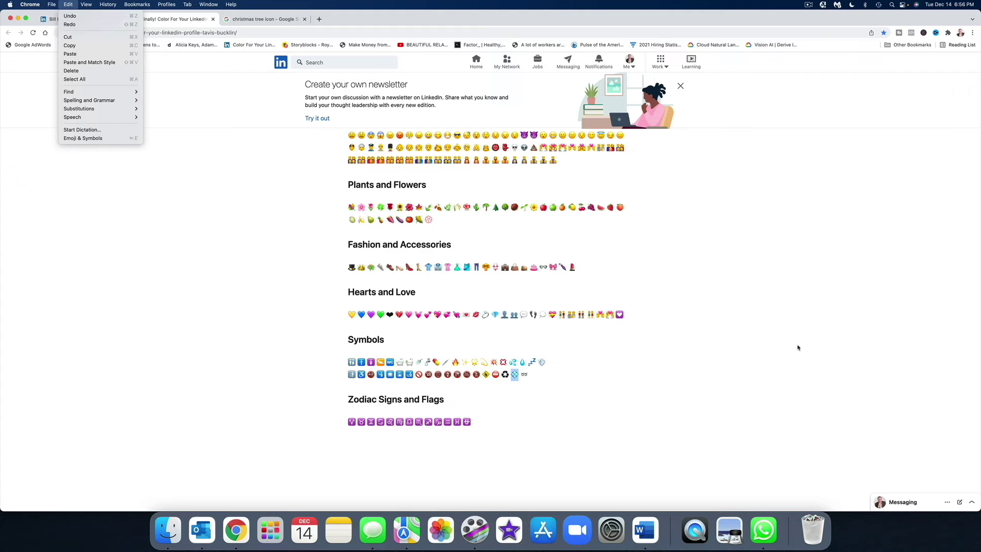
{"action": "left_click", "coordinate": [324, 232]}
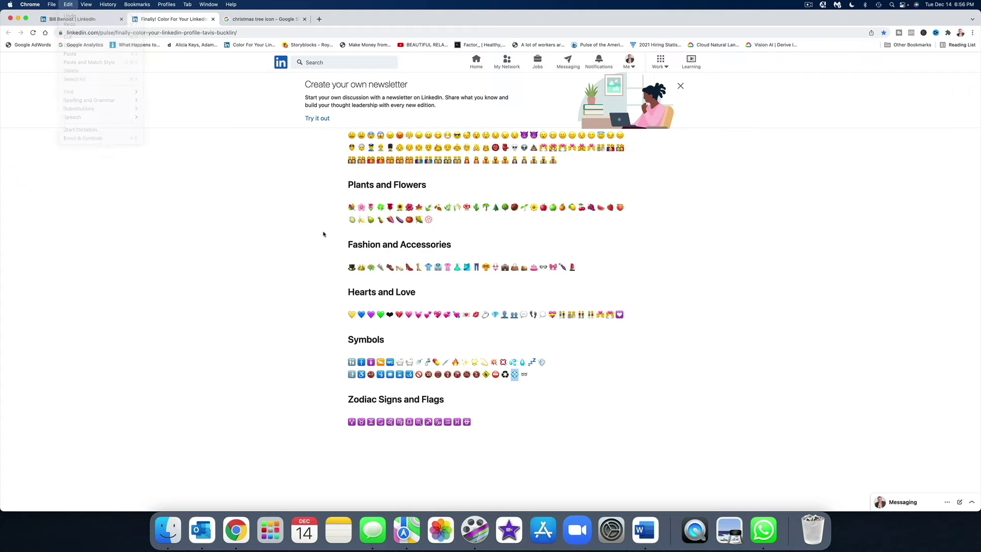
{"action": "left_click", "coordinate": [84, 20]}
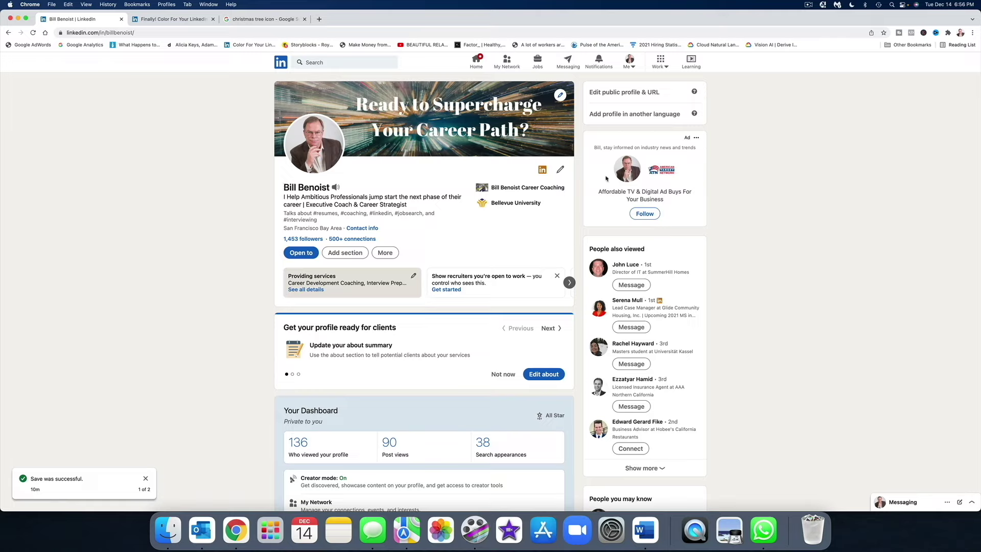
- Paste the copied icon before 'Bill' in the First name field, save, and reopen the intro editor
{"action": "left_click", "coordinate": [561, 171]}
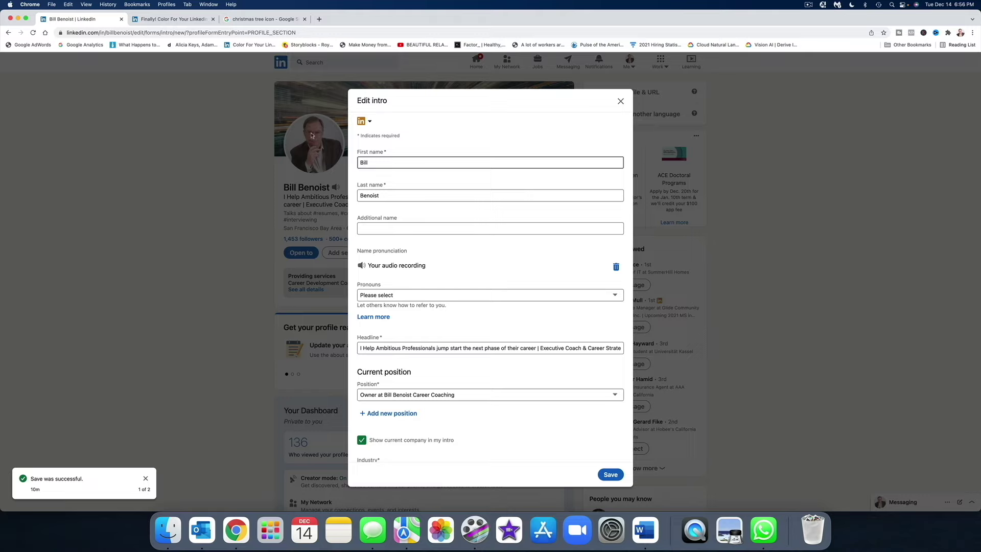
{"action": "right_click", "coordinate": [358, 162]}
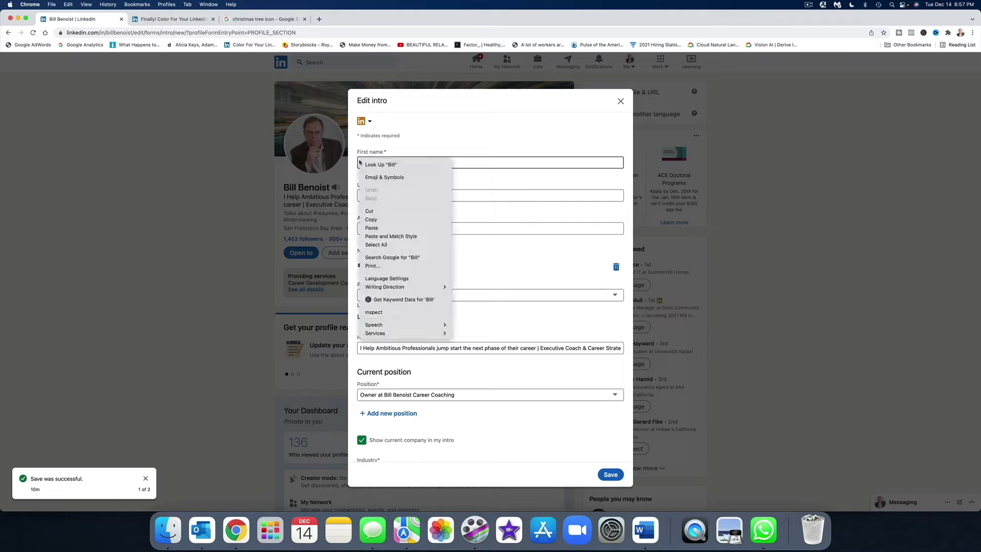
{"action": "left_click", "coordinate": [371, 228]}
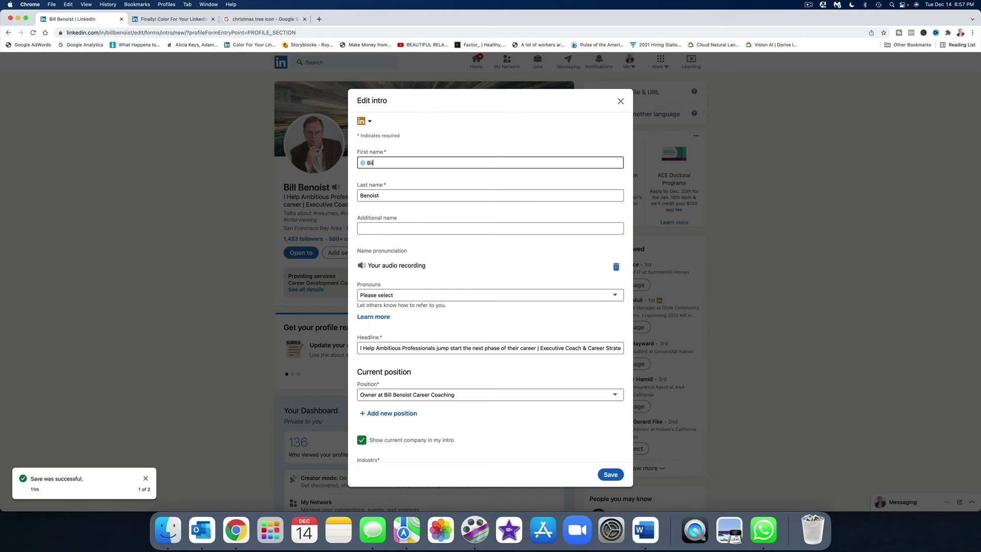
{"action": "left_click", "coordinate": [612, 475]}
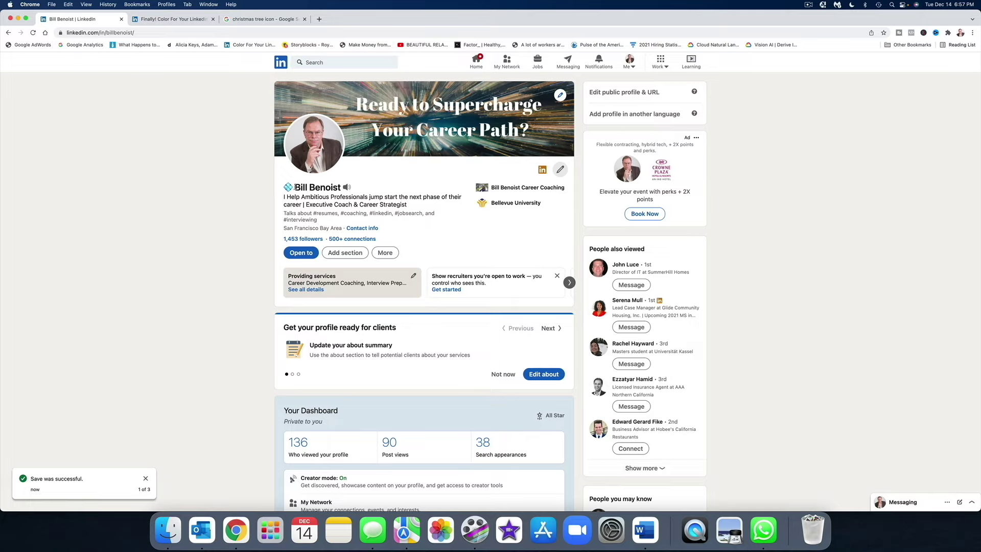
{"action": "left_click", "coordinate": [560, 170]}
{"action": "left_click", "coordinate": [365, 162]}
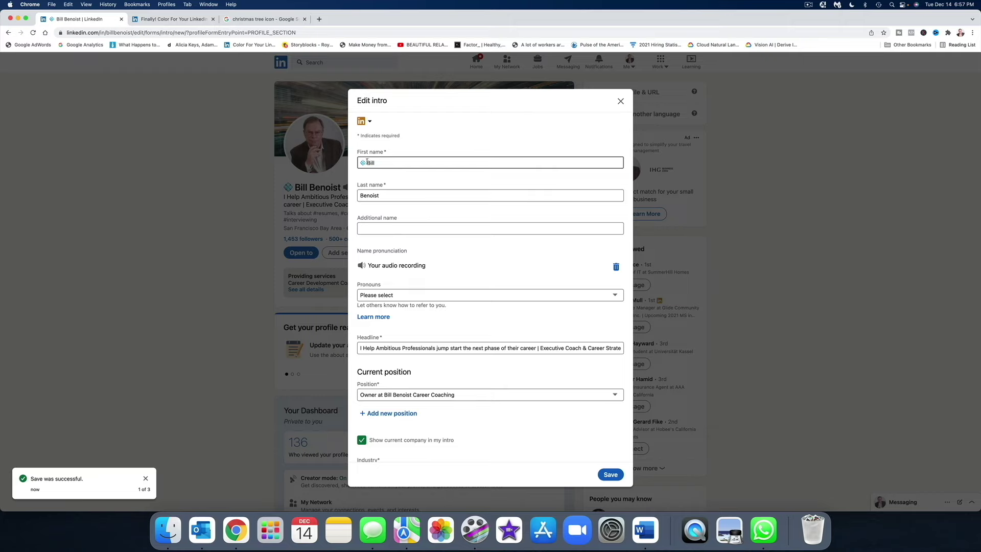
{"action": "key", "text": "BackSpace"}
{"action": "scroll", "coordinate": [590, 299], "scroll_direction": "down", "scroll_amount": 3}
{"action": "scroll", "coordinate": [589, 300], "scroll_direction": "down", "scroll_amount": 2}
{"action": "scroll", "coordinate": [590, 300], "scroll_direction": "down", "scroll_amount": 3}
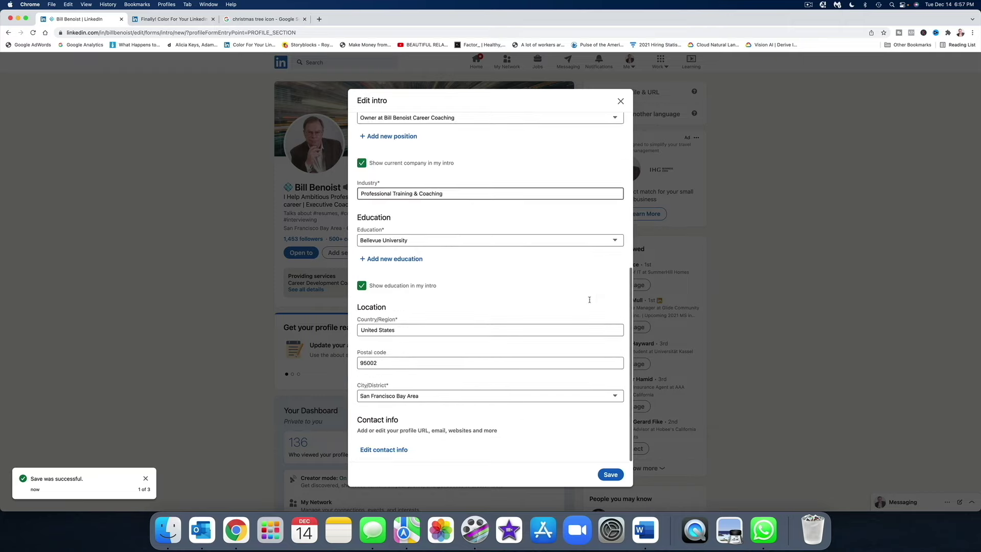
{"action": "left_click", "coordinate": [621, 100]}
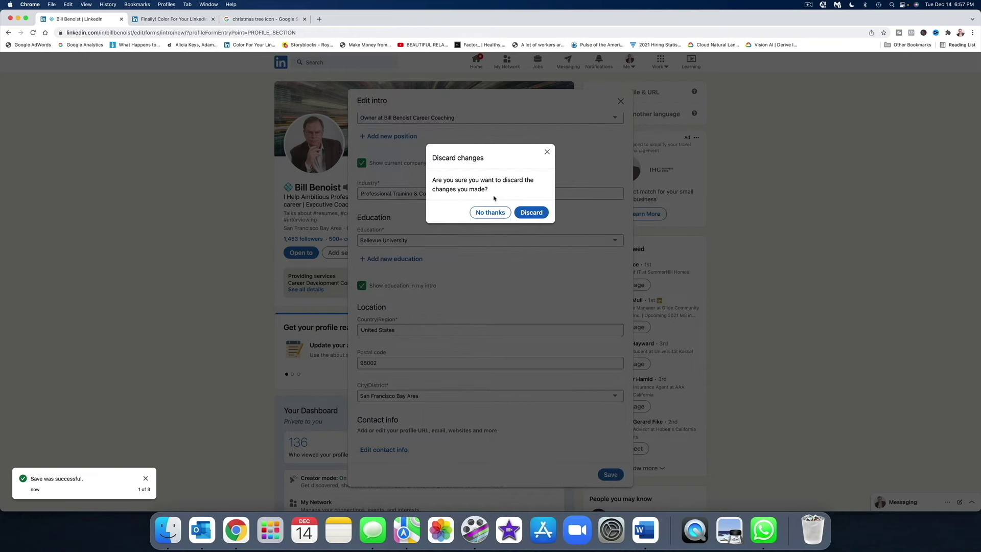
{"action": "left_click", "coordinate": [532, 212]}
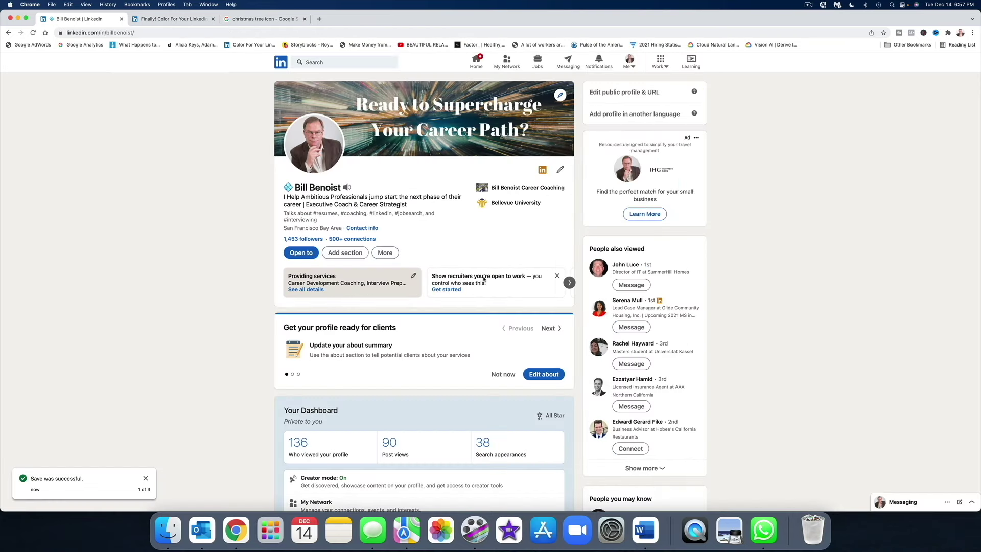
{"action": "scroll", "coordinate": [476, 312], "scroll_direction": "down", "scroll_amount": 5}
{"action": "scroll", "coordinate": [473, 314], "scroll_direction": "down", "scroll_amount": 3}
{"action": "scroll", "coordinate": [472, 314], "scroll_direction": "down", "scroll_amount": 5}
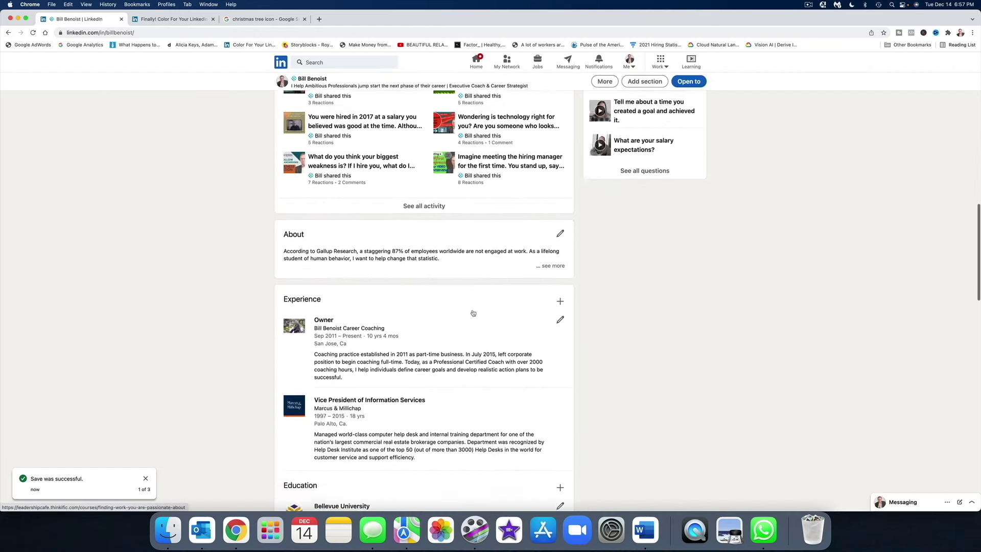
- In the About editor, paste the copied icon before 'Contact:' via Edit > Paste, then delete it
{"action": "left_click", "coordinate": [561, 209]}
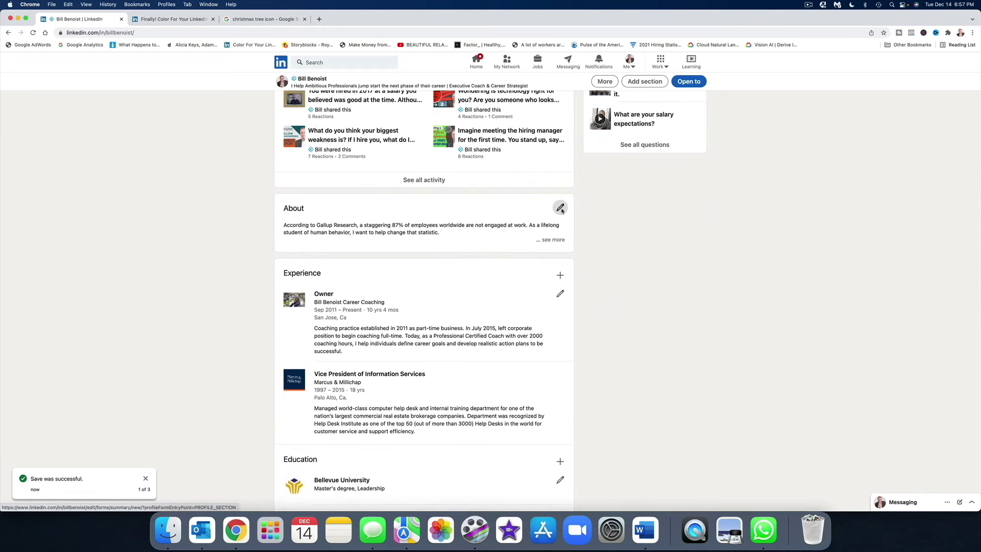
{"action": "scroll", "coordinate": [434, 178], "scroll_direction": "down", "scroll_amount": 2}
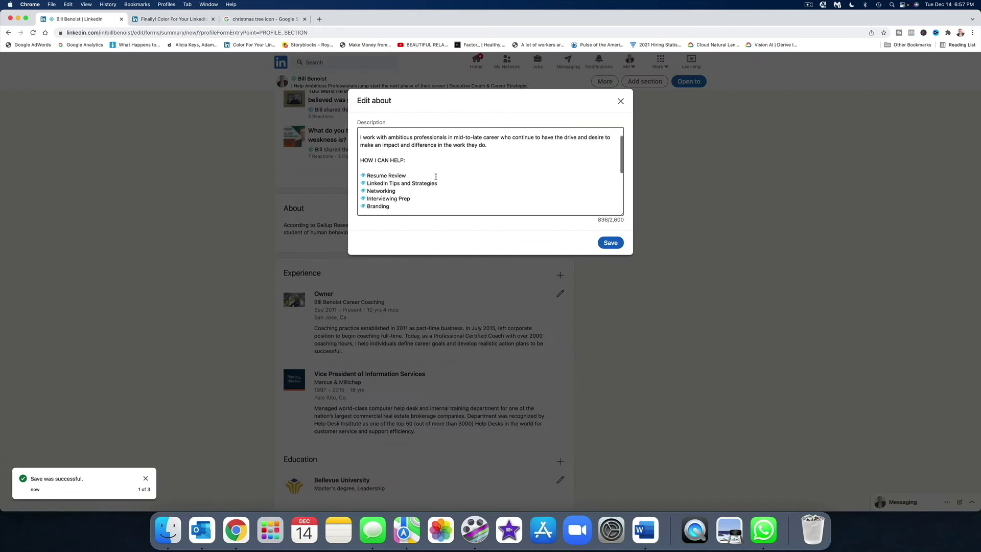
{"action": "scroll", "coordinate": [434, 177], "scroll_direction": "down", "scroll_amount": 2}
{"action": "scroll", "coordinate": [435, 177], "scroll_direction": "down", "scroll_amount": 2}
{"action": "scroll", "coordinate": [435, 176], "scroll_direction": "down", "scroll_amount": 2}
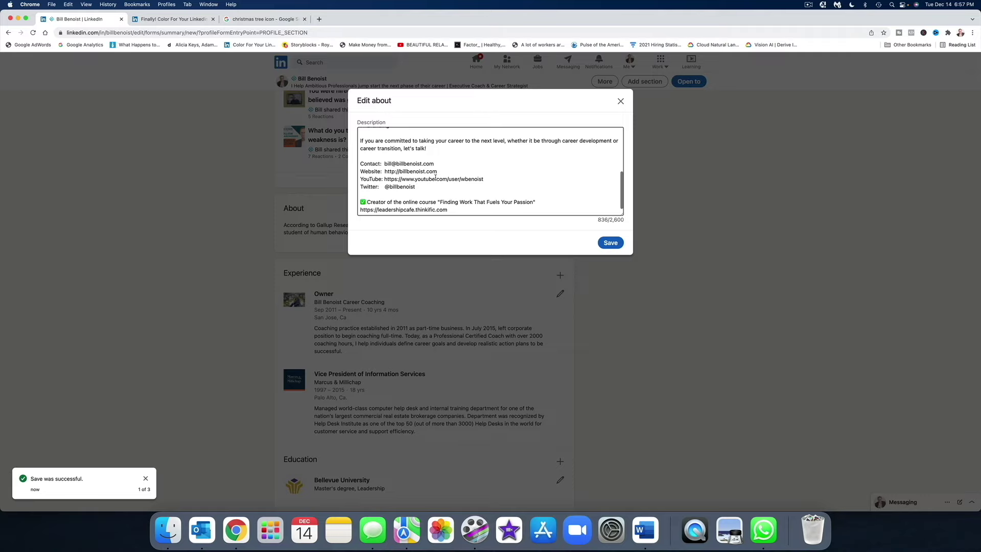
{"action": "scroll", "coordinate": [435, 177], "scroll_direction": "up", "scroll_amount": 3}
{"action": "scroll", "coordinate": [436, 177], "scroll_direction": "up", "scroll_amount": 3}
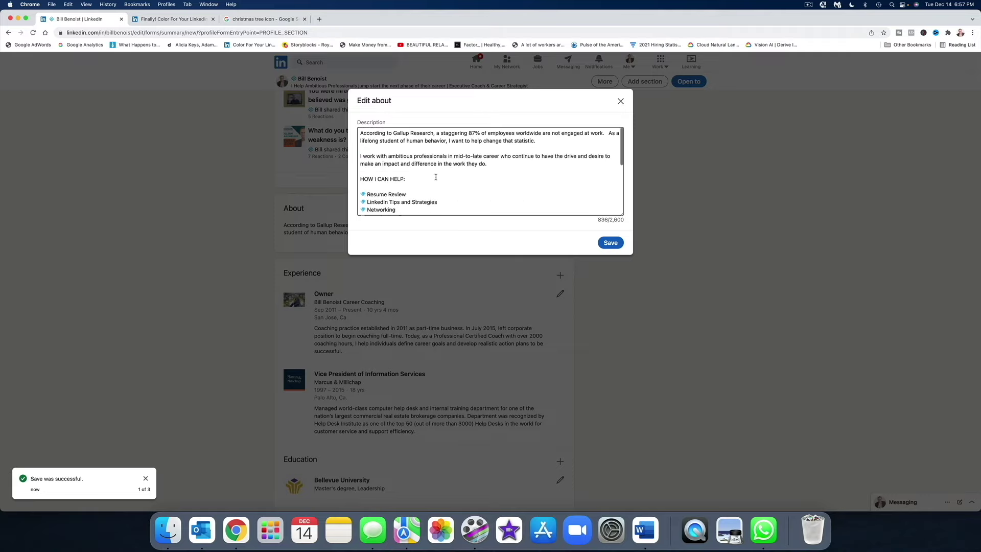
{"action": "scroll", "coordinate": [437, 177], "scroll_direction": "down", "scroll_amount": 5}
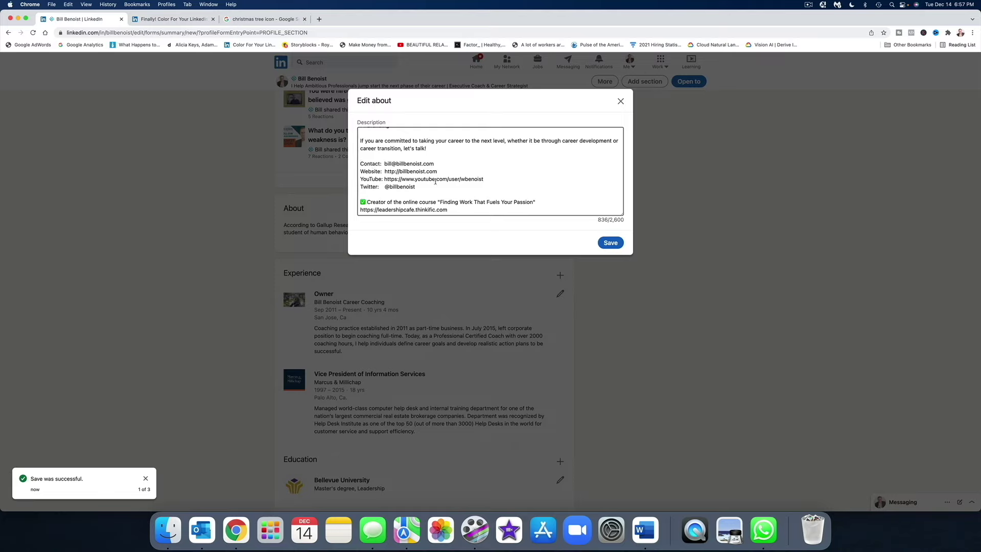
{"action": "left_click", "coordinate": [69, 5]}
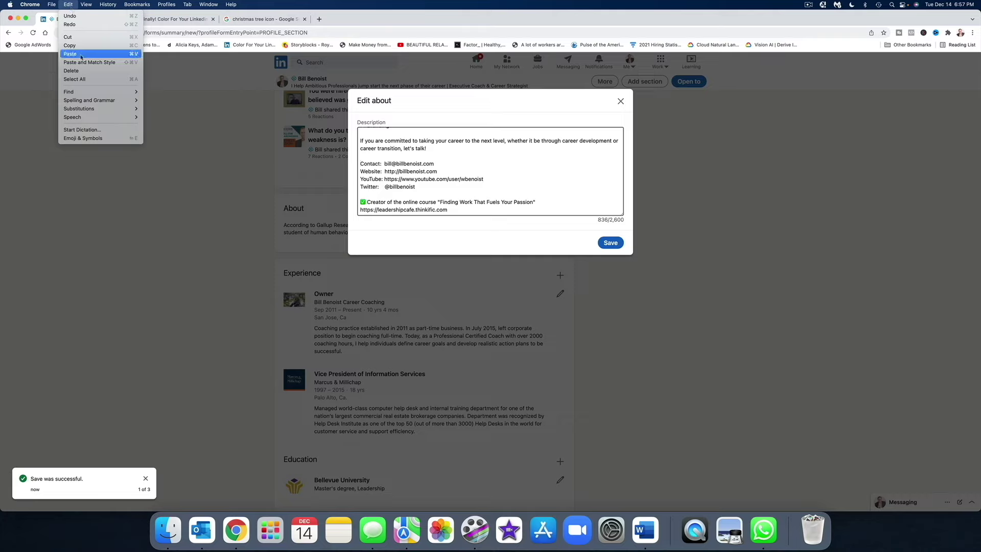
{"action": "left_click", "coordinate": [81, 54]}
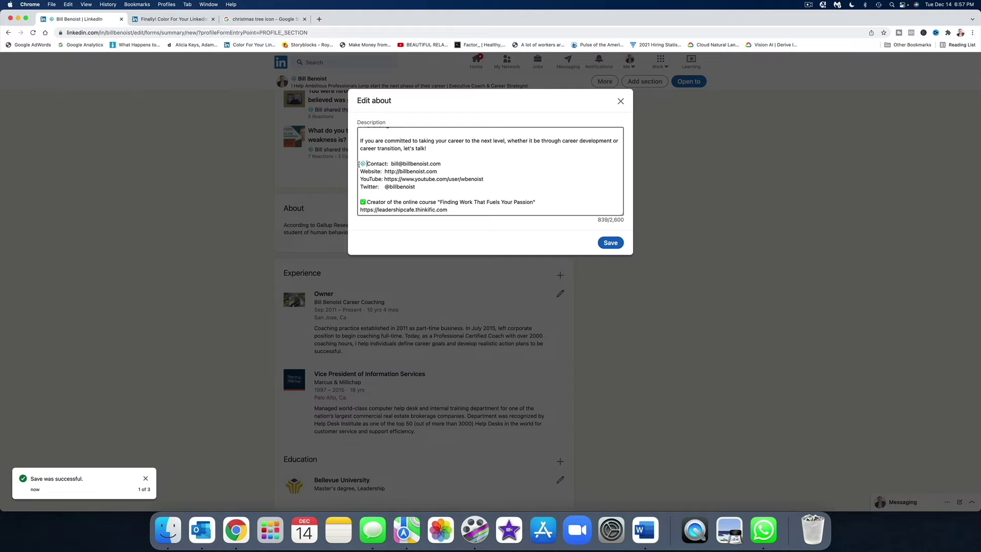
{"action": "left_click_drag", "start_coordinate": [366, 164], "coordinate": [357, 166]}
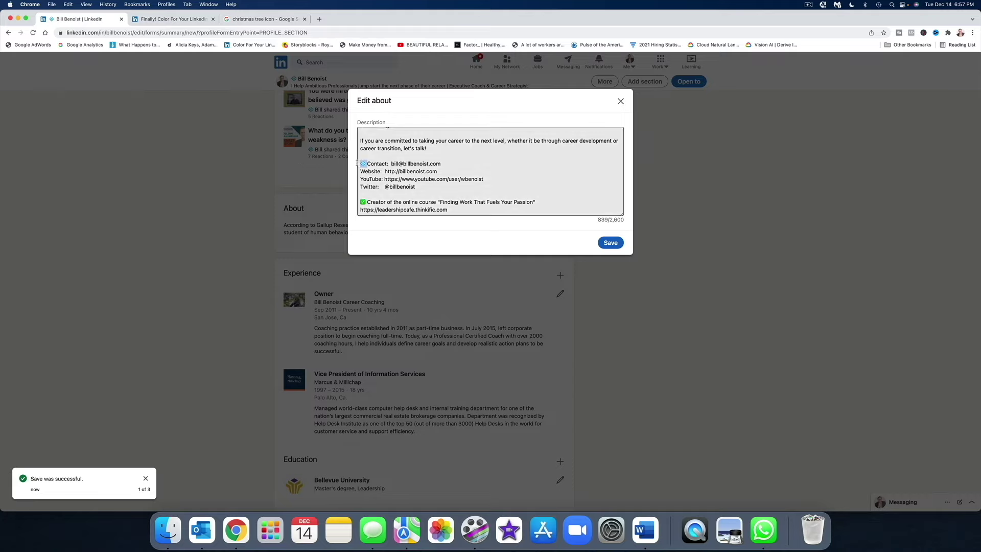
{"action": "key", "text": "BackSpace"}
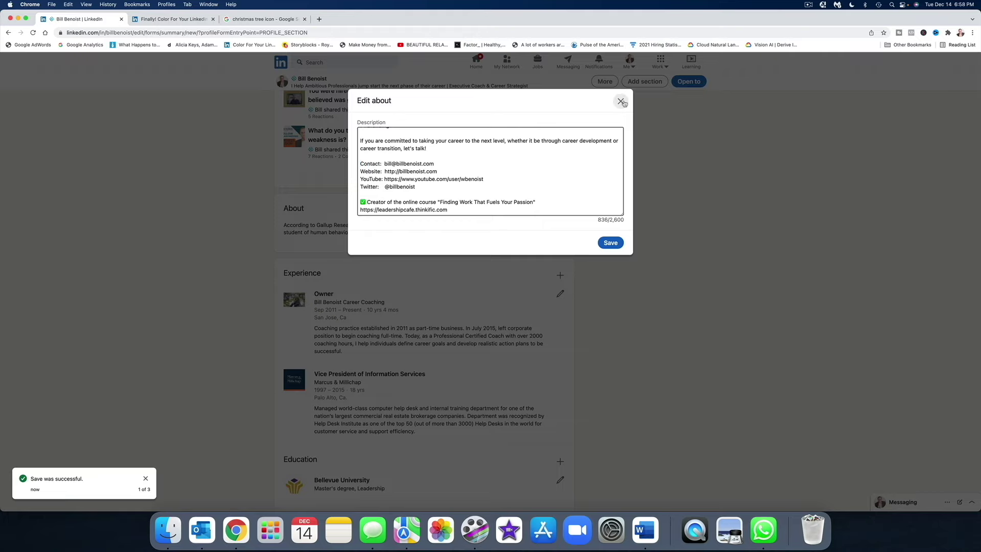
- Close the About editor and reopen it on the opening paragraphs and HOW I CAN HELP list
{"action": "left_click", "coordinate": [621, 101]}
{"action": "scroll", "coordinate": [482, 198], "scroll_direction": "up", "scroll_amount": 5}
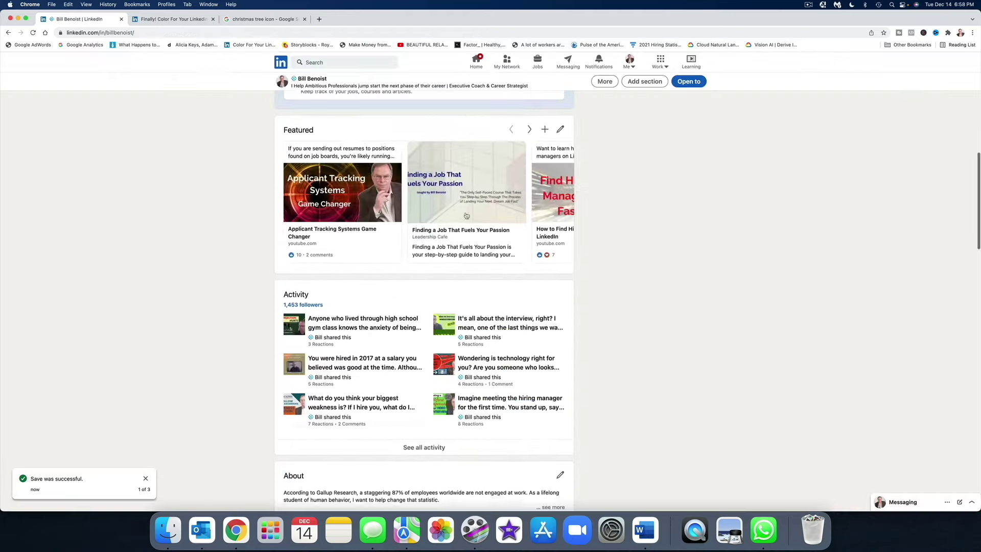
{"action": "scroll", "coordinate": [468, 207], "scroll_direction": "up", "scroll_amount": 2}
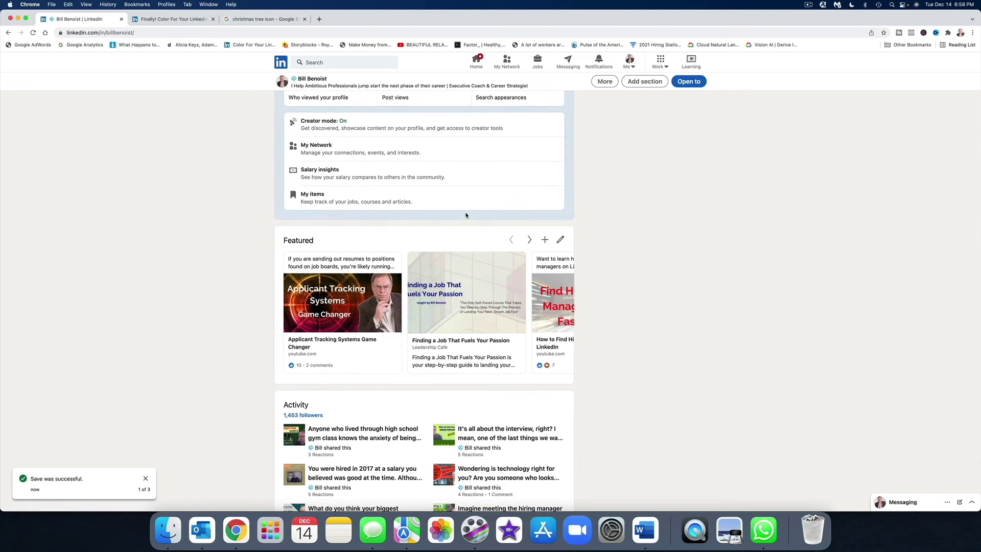
{"action": "scroll", "coordinate": [467, 216], "scroll_direction": "up", "scroll_amount": 2}
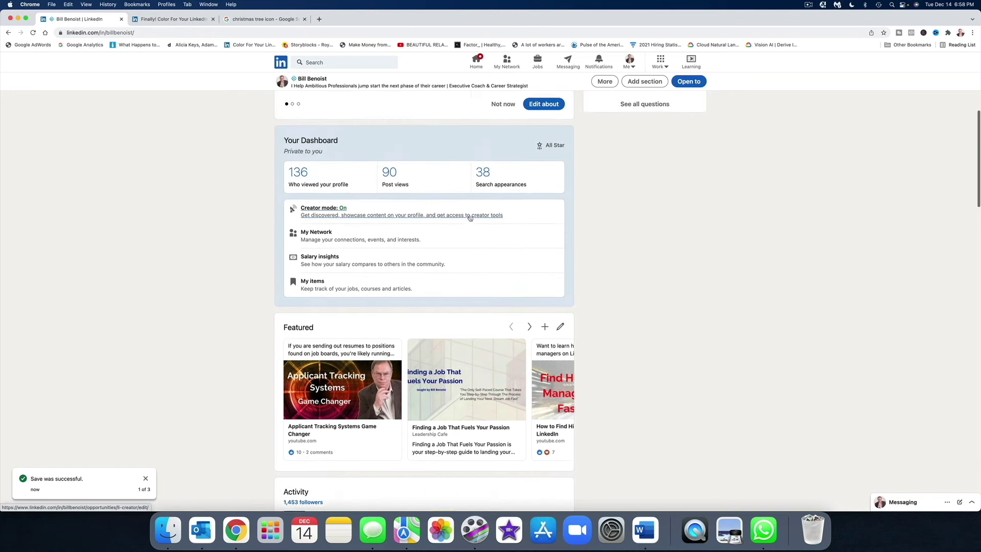
{"action": "scroll", "coordinate": [468, 217], "scroll_direction": "up", "scroll_amount": 3}
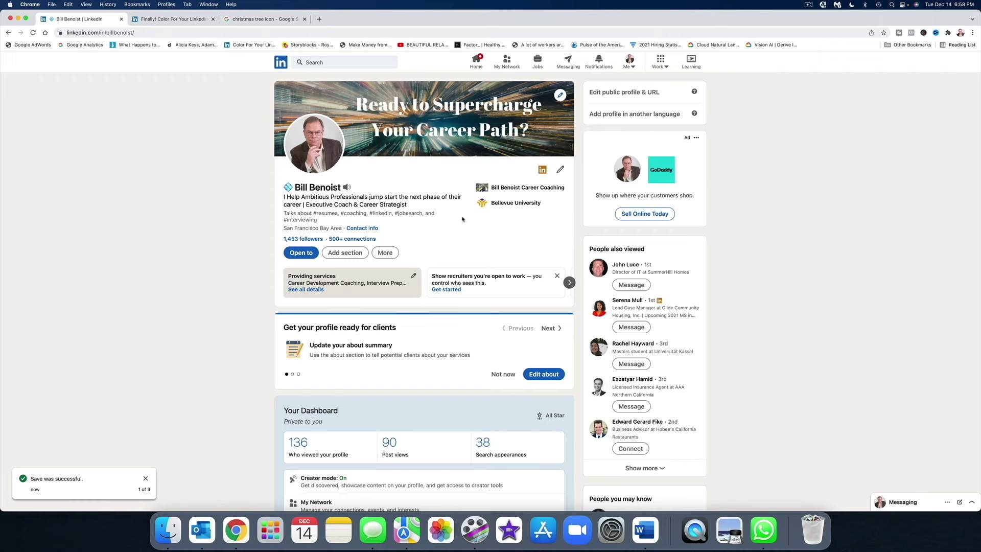
{"action": "scroll", "coordinate": [402, 270], "scroll_direction": "down", "scroll_amount": 2}
{"action": "scroll", "coordinate": [402, 270], "scroll_direction": "down", "scroll_amount": 3}
{"action": "scroll", "coordinate": [402, 269], "scroll_direction": "down", "scroll_amount": 2}
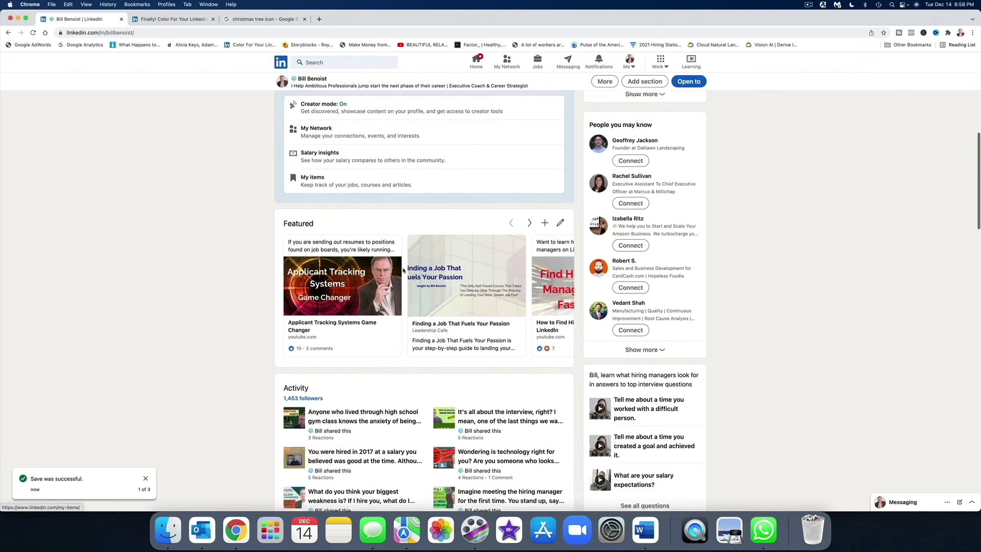
{"action": "scroll", "coordinate": [402, 271], "scroll_direction": "down", "scroll_amount": 1}
{"action": "scroll", "coordinate": [403, 271], "scroll_direction": "down", "scroll_amount": 5}
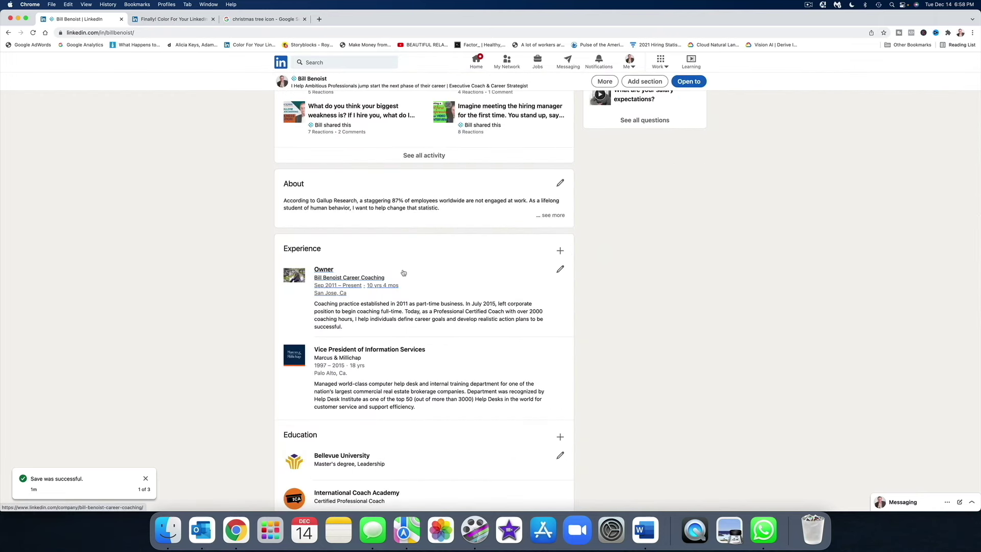
{"action": "left_click", "coordinate": [560, 186]}
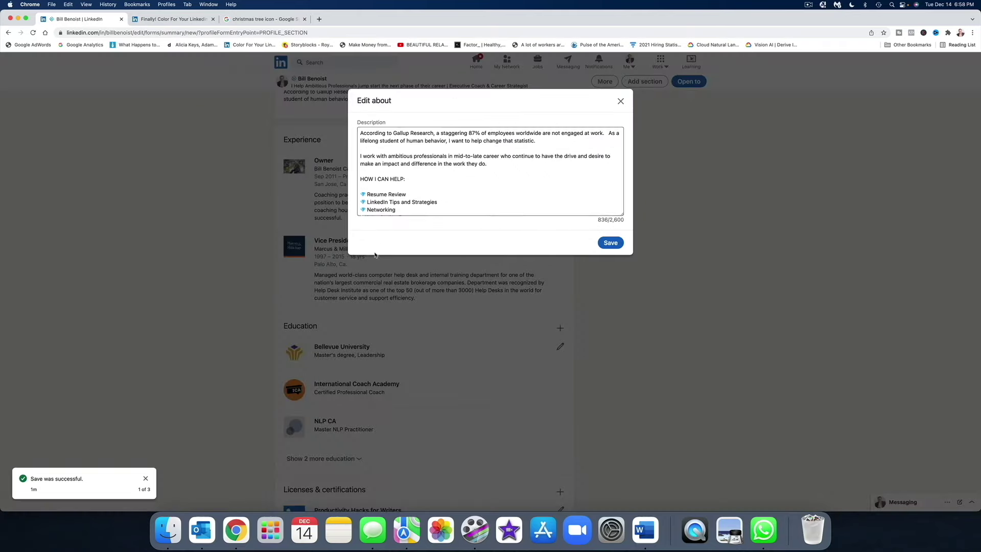
{"action": "scroll", "coordinate": [448, 179], "scroll_direction": "down", "scroll_amount": 5}
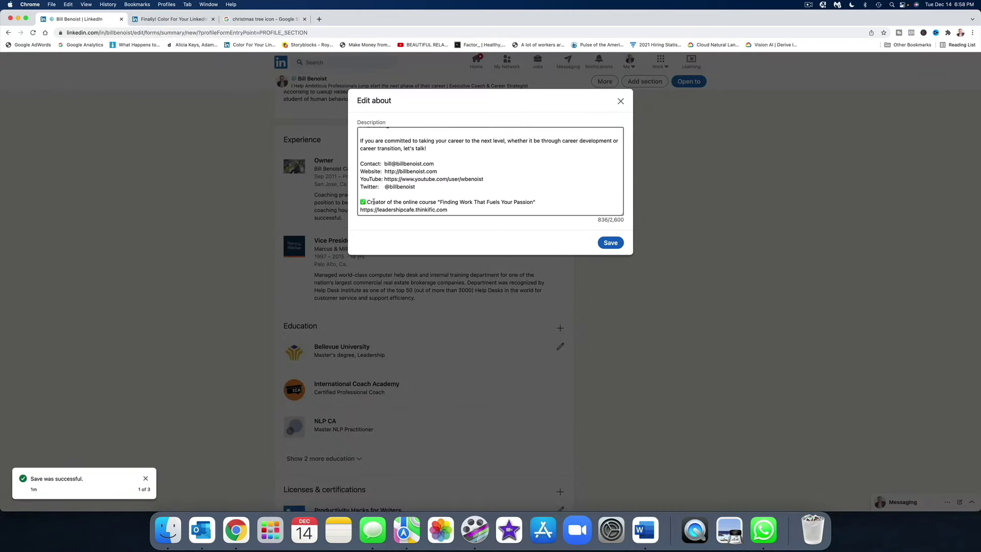
- Copy the green ✅ checkmark emoji from the course line and close the About editor unsaved
{"action": "left_click", "coordinate": [367, 202]}
{"action": "right_click", "coordinate": [363, 203]}
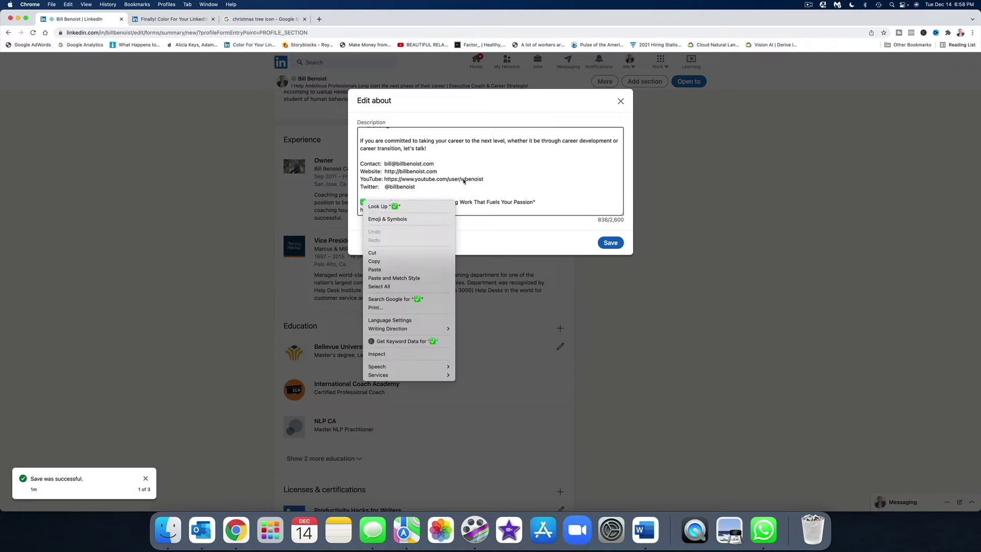
{"action": "left_click", "coordinate": [369, 197]}
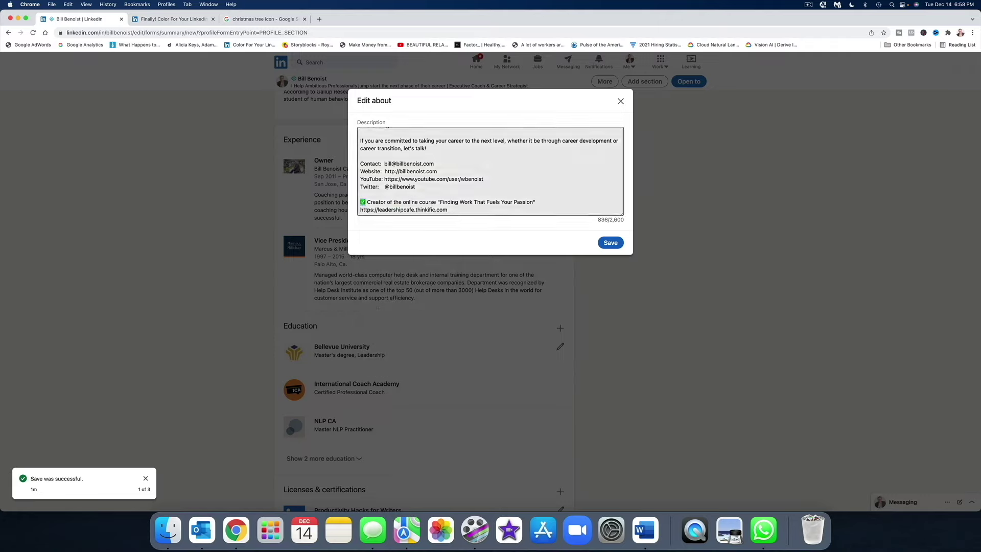
{"action": "right_click", "coordinate": [363, 203]}
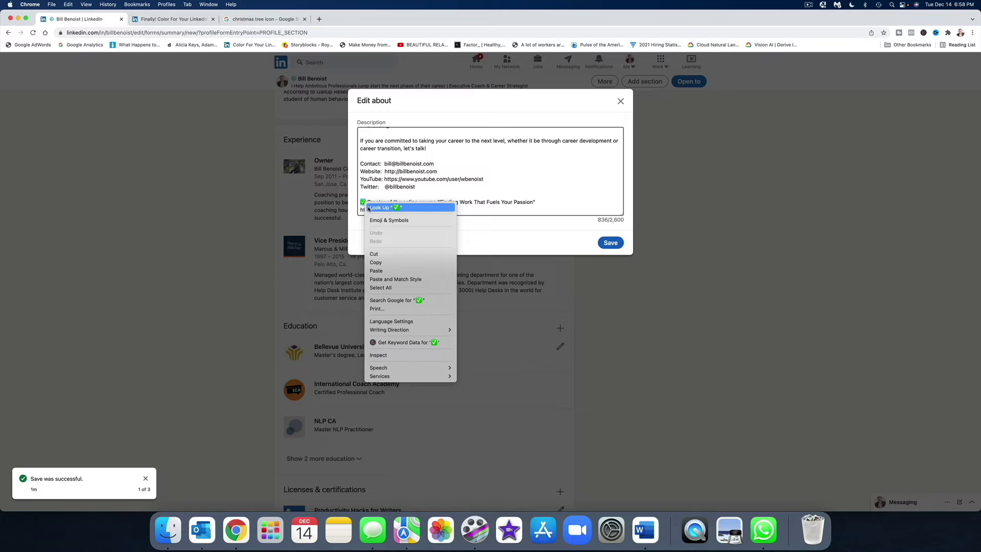
{"action": "left_click", "coordinate": [384, 263]}
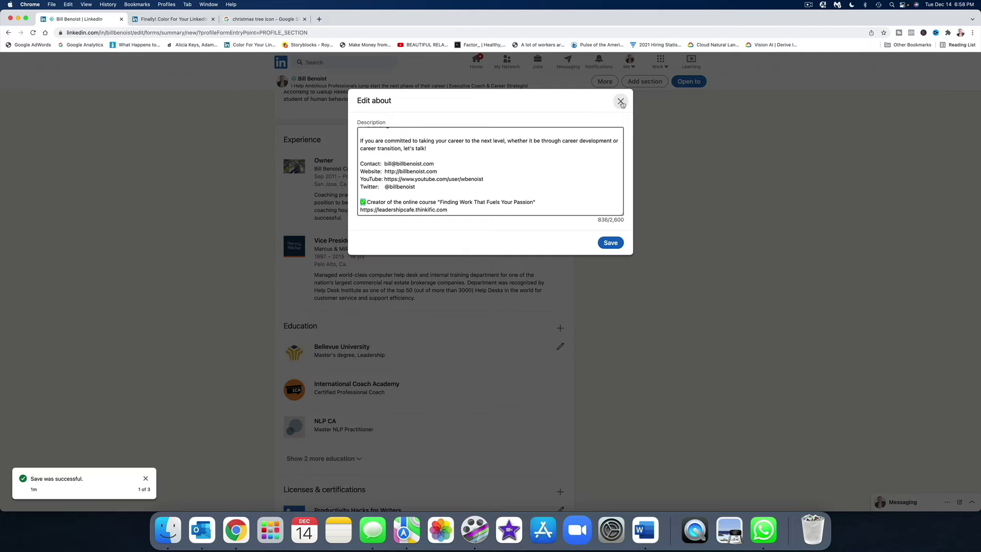
{"action": "left_click", "coordinate": [621, 102]}
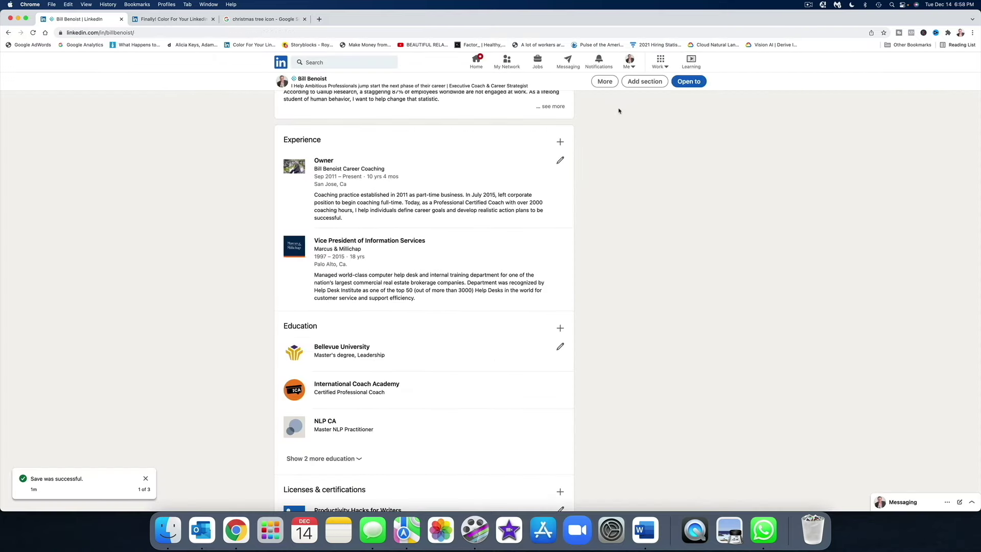
{"action": "scroll", "coordinate": [619, 110], "scroll_direction": "up", "scroll_amount": 1}
{"action": "scroll", "coordinate": [618, 111], "scroll_direction": "up", "scroll_amount": 5}
{"action": "scroll", "coordinate": [618, 111], "scroll_direction": "up", "scroll_amount": 10}
{"action": "scroll", "coordinate": [618, 112], "scroll_direction": "up", "scroll_amount": 2}
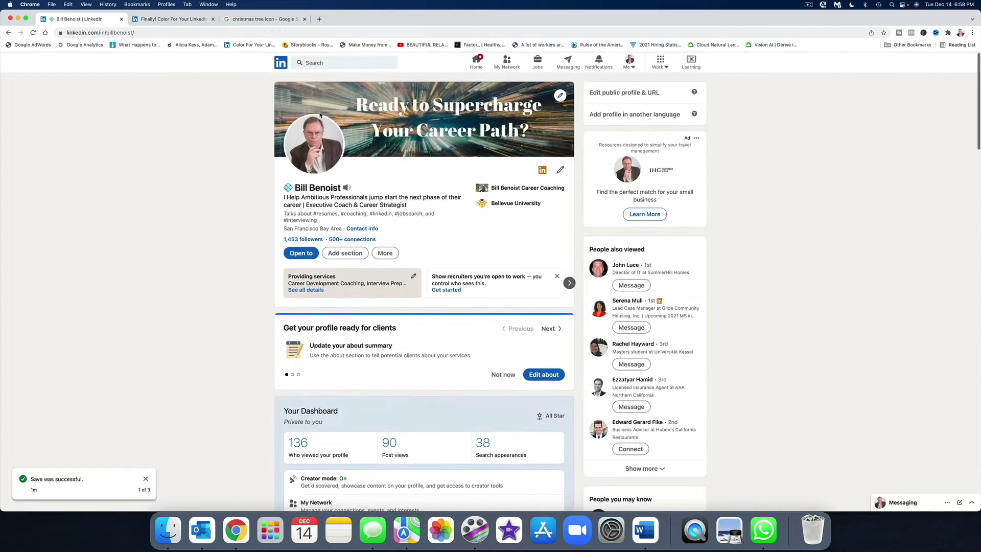
- Switch to the colourful emoji article and open Tavis Bucklin's example profile from it
{"action": "left_click", "coordinate": [175, 20]}
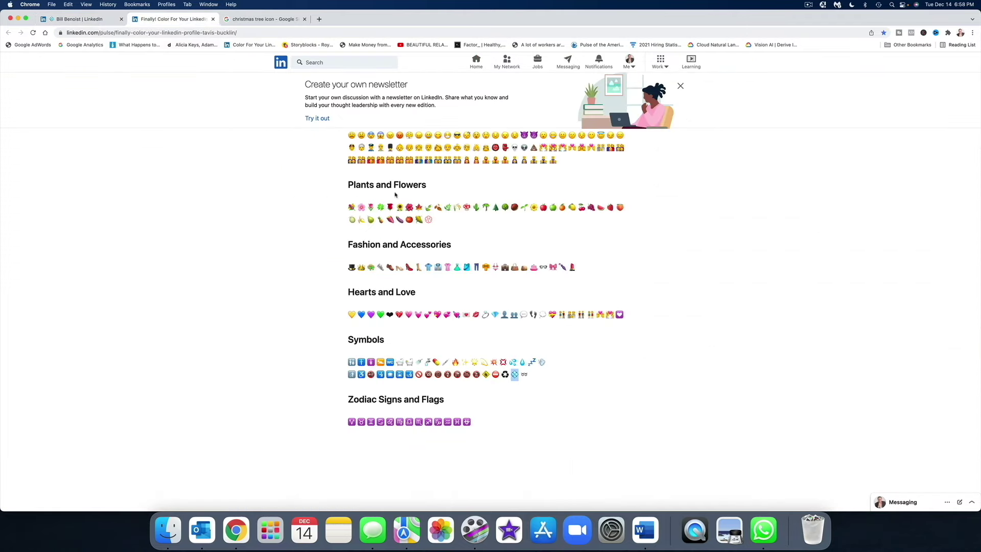
{"action": "scroll", "coordinate": [396, 195], "scroll_direction": "up", "scroll_amount": 10}
{"action": "scroll", "coordinate": [427, 261], "scroll_direction": "up", "scroll_amount": 5}
{"action": "left_click", "coordinate": [428, 262]}
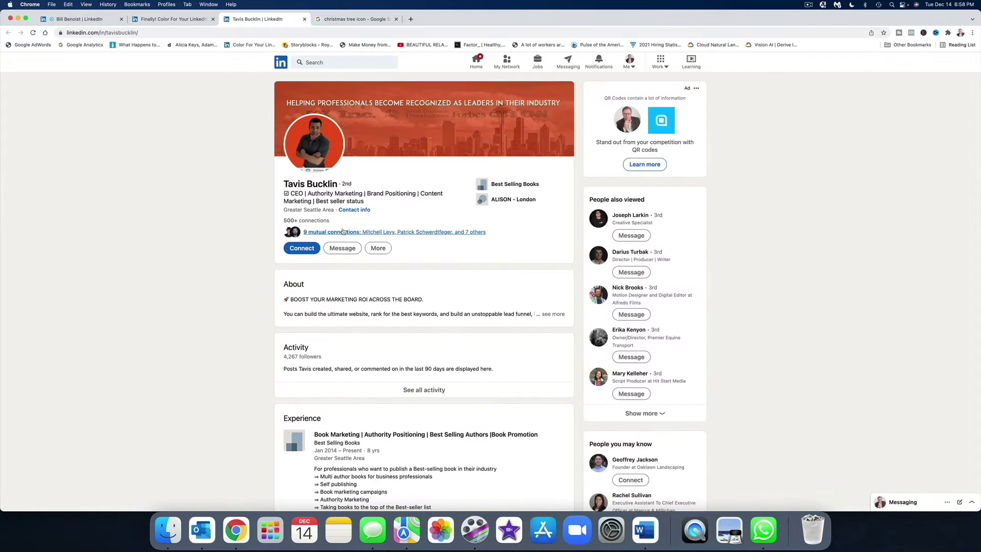
{"action": "scroll", "coordinate": [383, 237], "scroll_direction": "down", "scroll_amount": 5}
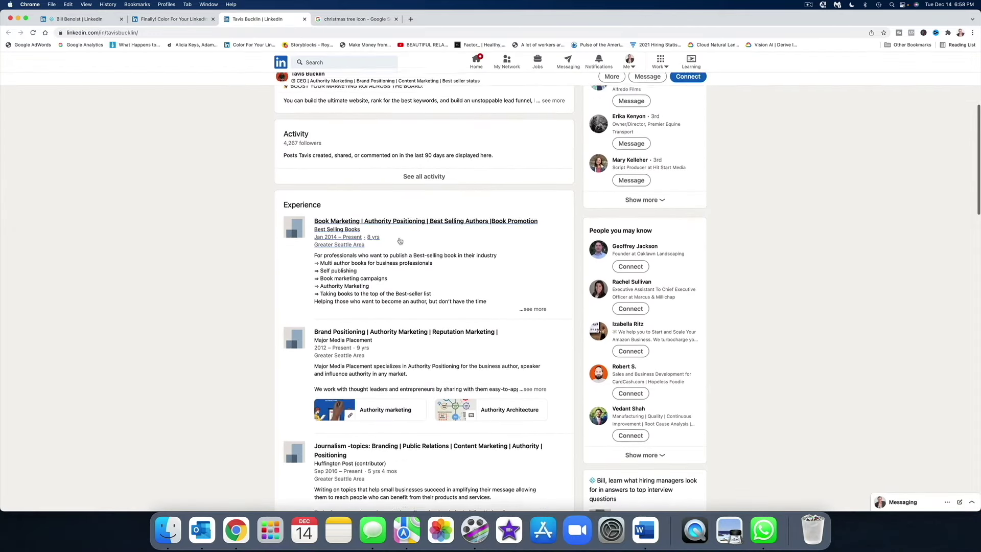
{"action": "scroll", "coordinate": [399, 241], "scroll_direction": "down", "scroll_amount": 4}
{"action": "scroll", "coordinate": [401, 239], "scroll_direction": "down", "scroll_amount": 5}
{"action": "scroll", "coordinate": [405, 236], "scroll_direction": "up", "scroll_amount": 1}
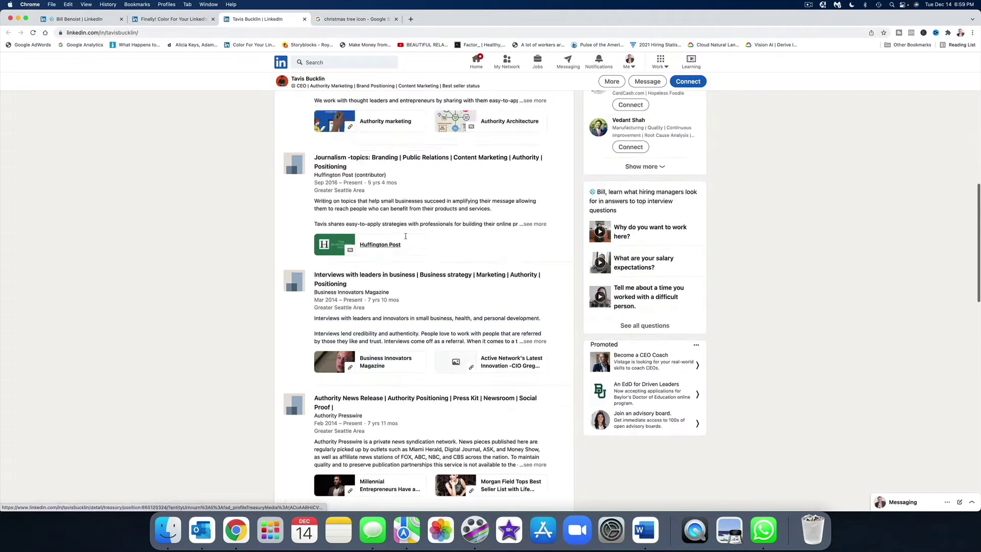
{"action": "scroll", "coordinate": [404, 236], "scroll_direction": "up", "scroll_amount": 10}
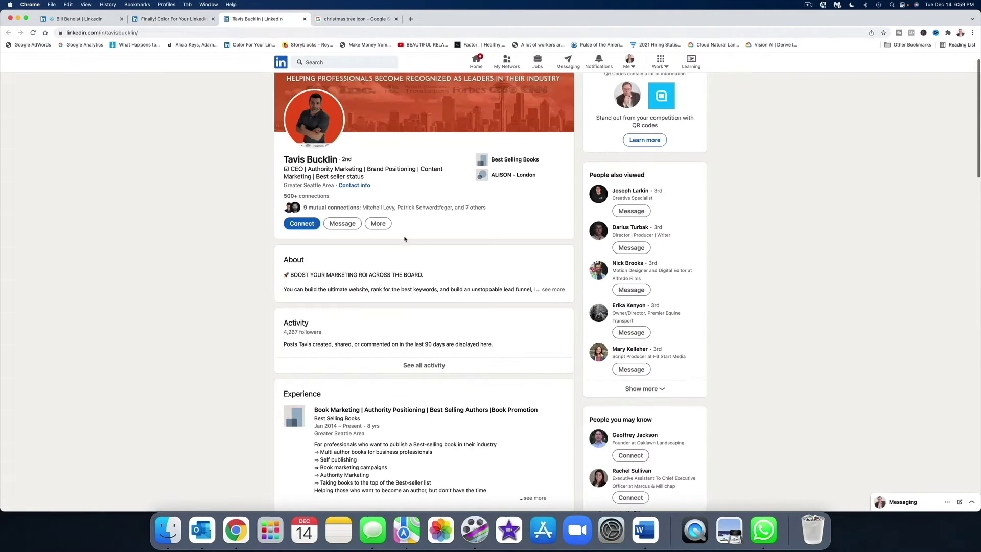
{"action": "left_click", "coordinate": [553, 289]}
{"action": "scroll", "coordinate": [550, 287], "scroll_direction": "down", "scroll_amount": 5}
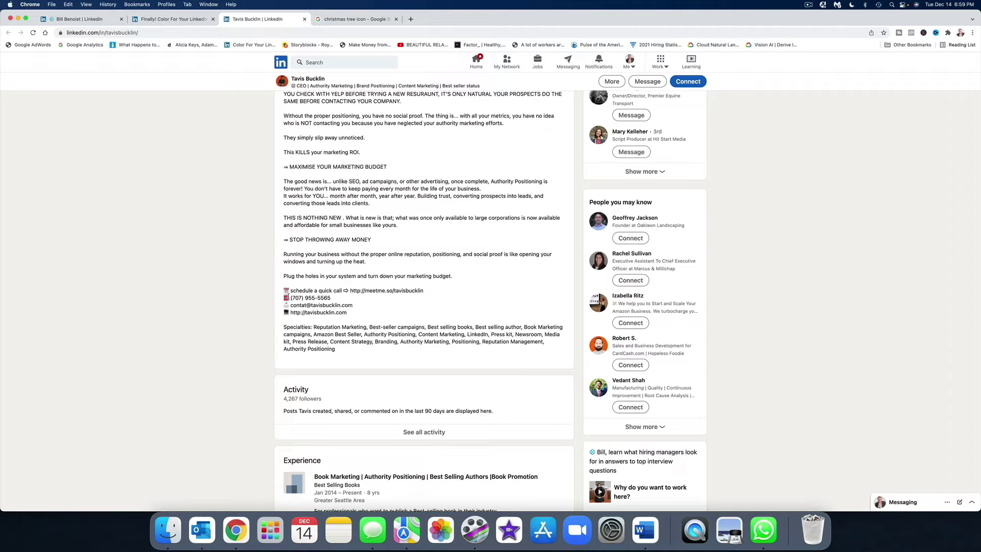
{"action": "right_click", "coordinate": [283, 294]}
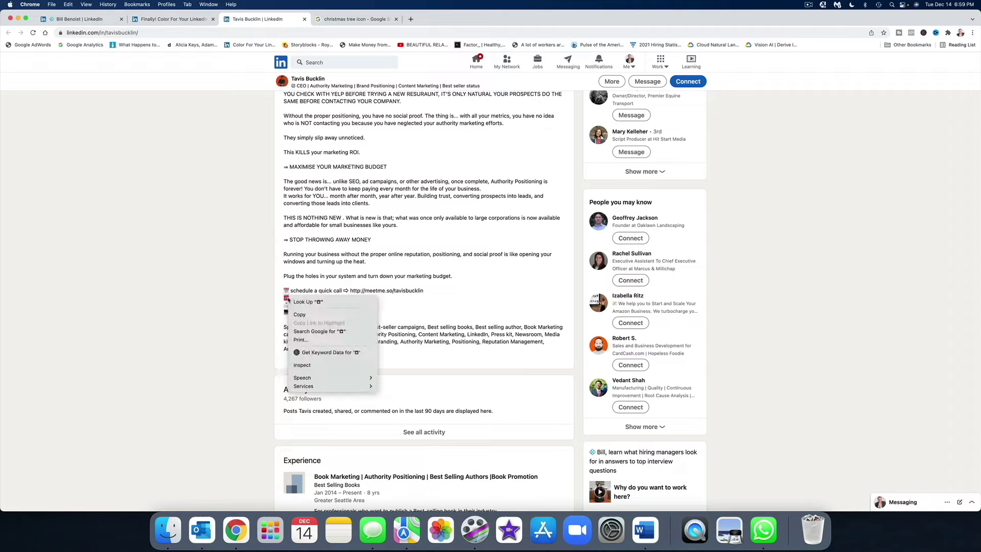
{"action": "left_click", "coordinate": [322, 315]}
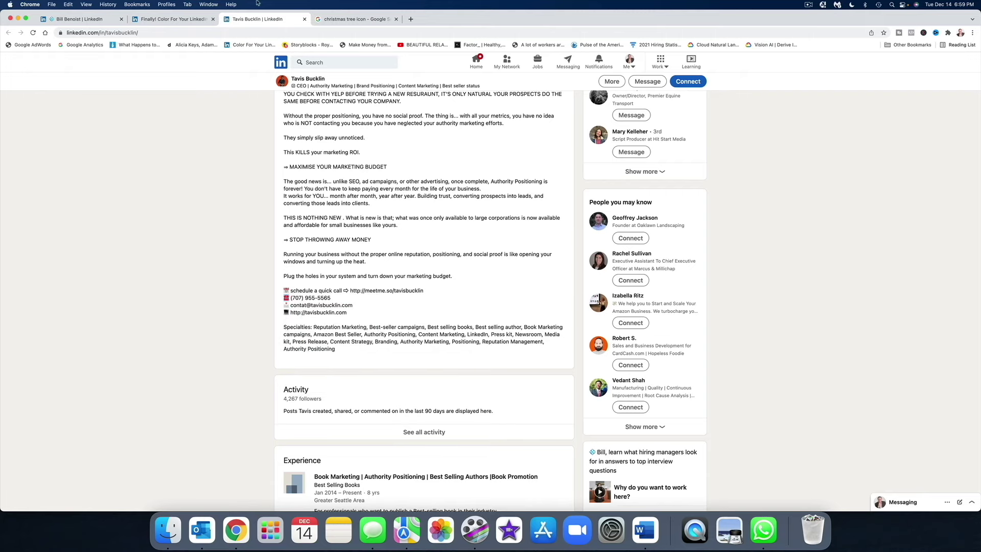
{"action": "left_click", "coordinate": [148, 23]}
- Return to your own diamond-marked profile
{"action": "left_click", "coordinate": [81, 18]}
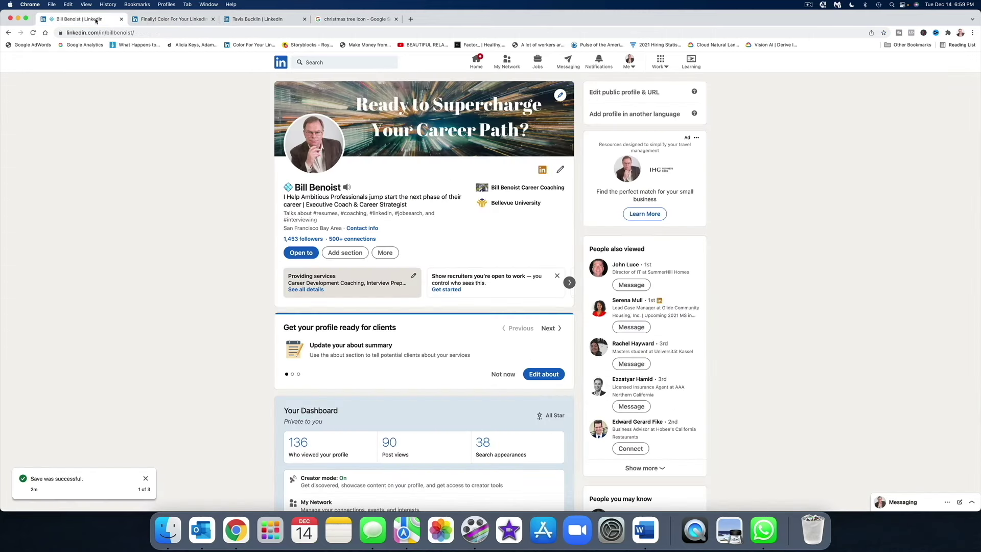
{"action": "scroll", "coordinate": [452, 364], "scroll_direction": "down", "scroll_amount": 5}
{"action": "scroll", "coordinate": [451, 363], "scroll_direction": "down", "scroll_amount": 1}
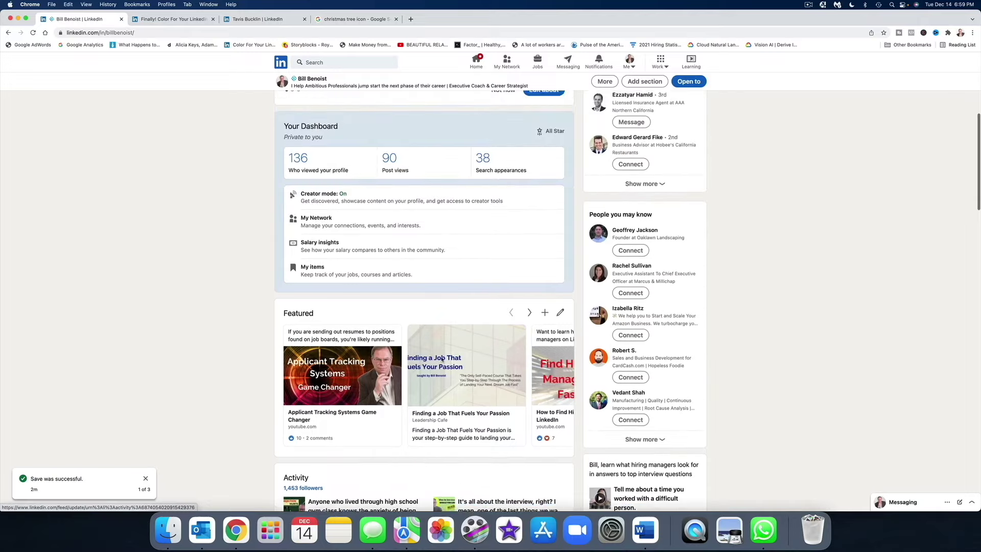
{"action": "scroll", "coordinate": [441, 359], "scroll_direction": "up", "scroll_amount": 2}
{"action": "scroll", "coordinate": [441, 359], "scroll_direction": "up", "scroll_amount": 1}
{"action": "scroll", "coordinate": [438, 358], "scroll_direction": "up", "scroll_amount": 3}
{"action": "scroll", "coordinate": [353, 314], "scroll_direction": "down", "scroll_amount": 10}
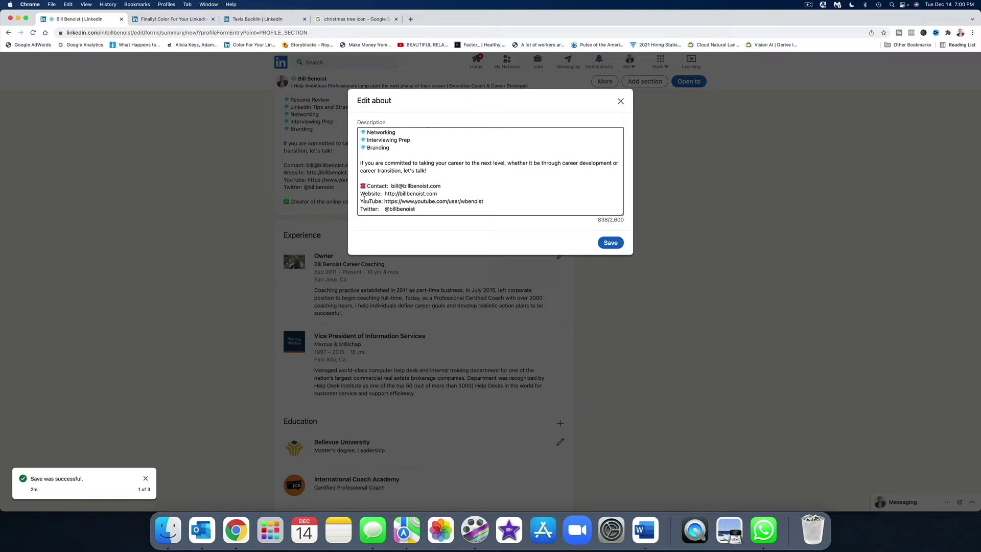
- Delete the red emoji and blank line before Contact, choosing 'No thanks' to keep the About editor open
{"action": "key", "text": "BackSpace"}
{"action": "key", "text": "BackSpace"}
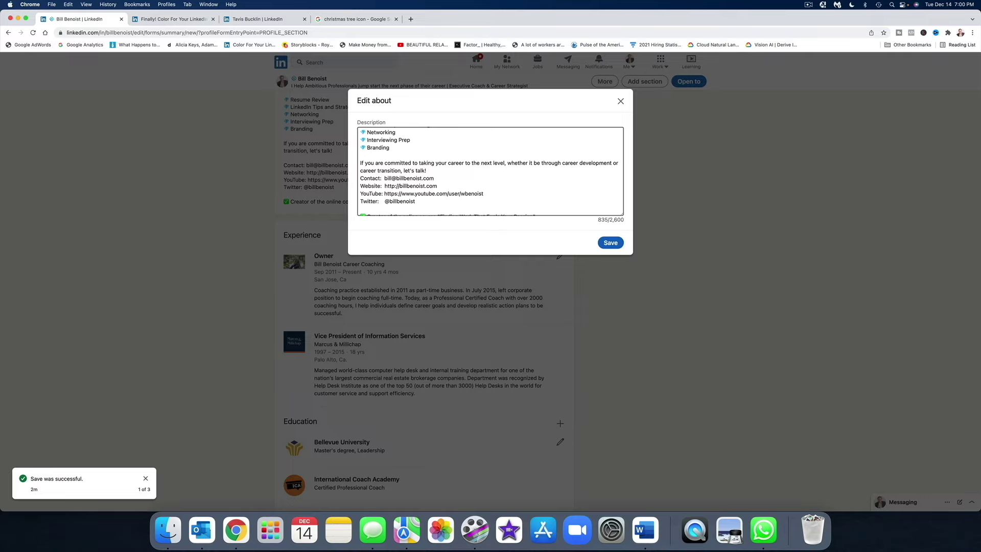
{"action": "left_click", "coordinate": [620, 102]}
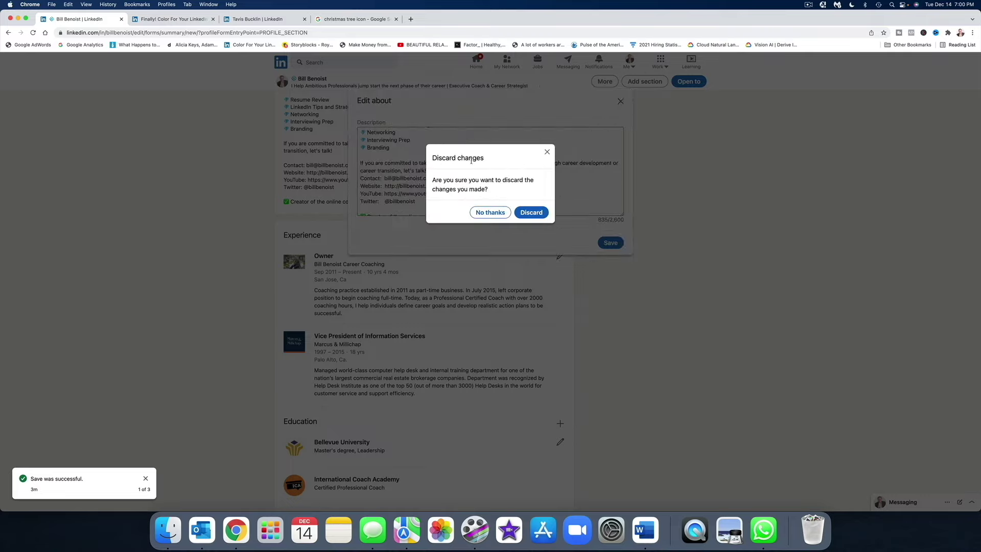
{"action": "left_click", "coordinate": [547, 153]}
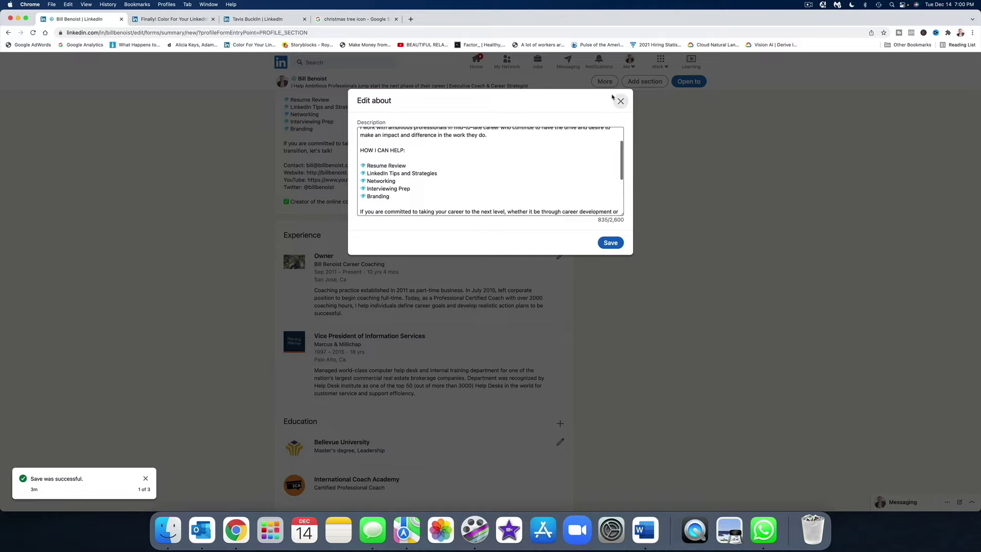